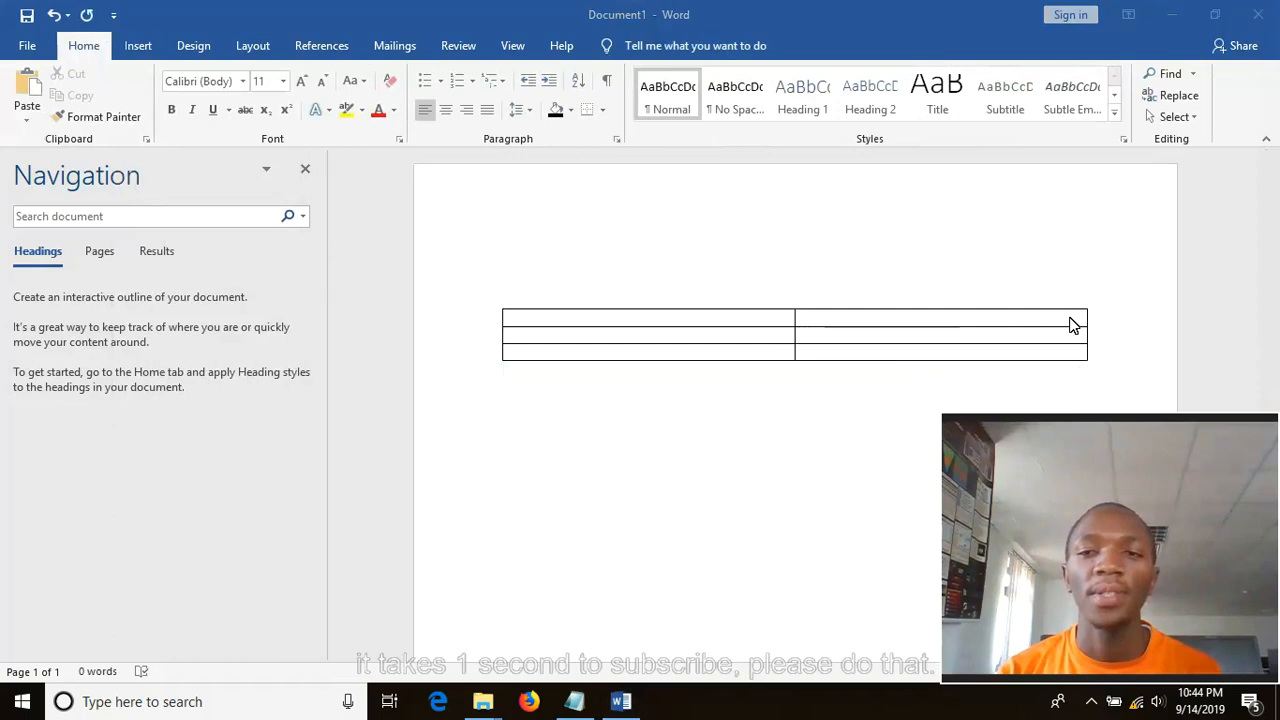
Widen the top row's first cell almost to the table's right edge, leaving the other rows' column divider in place
left_click(1108, 323)
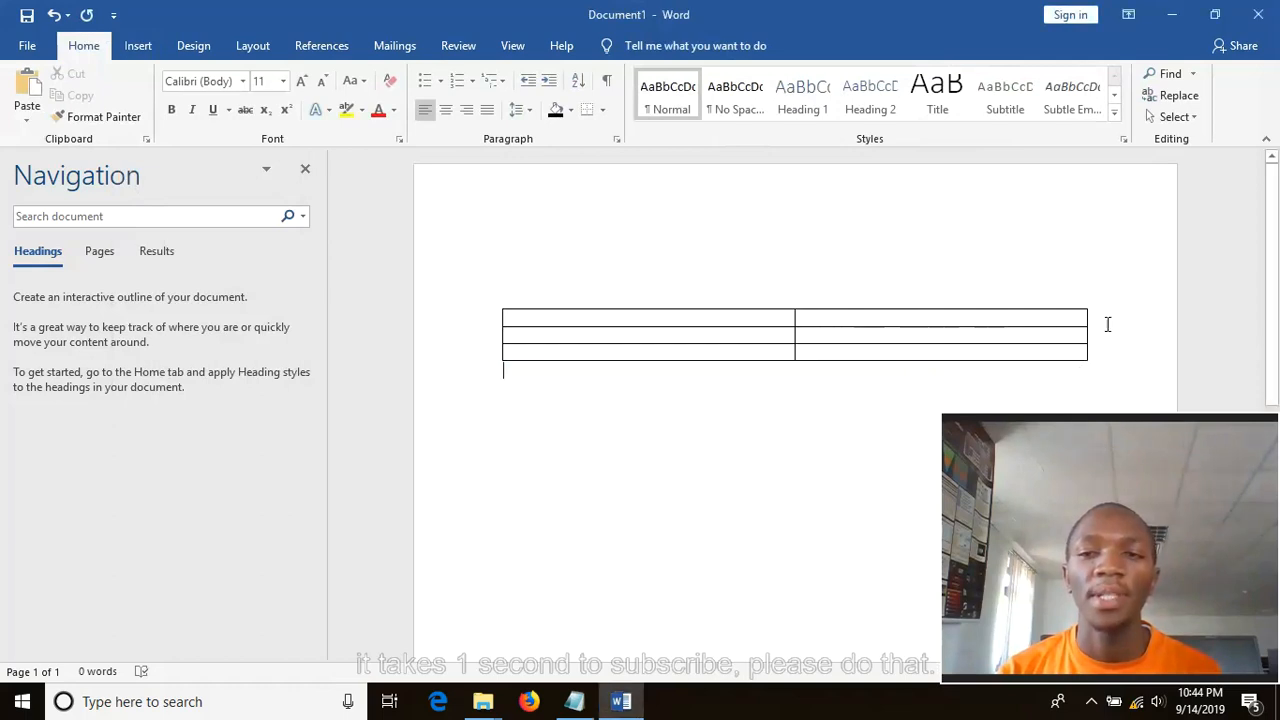
left_click_drag(1106, 323, 586, 318)
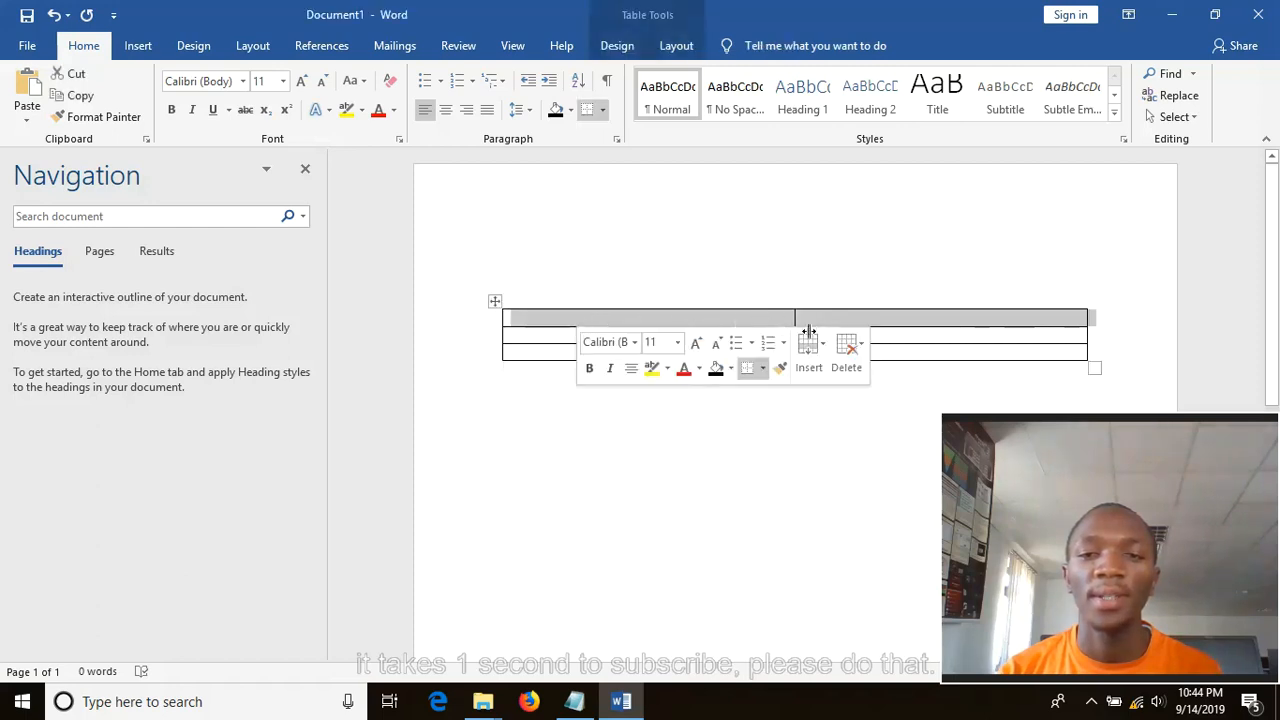
left_click_drag(808, 330, 1090, 321)
Delete the narrow leftover cell at the end of the top row, shifting cells left, and align the lower rows' right edge with it
left_click(1118, 328)
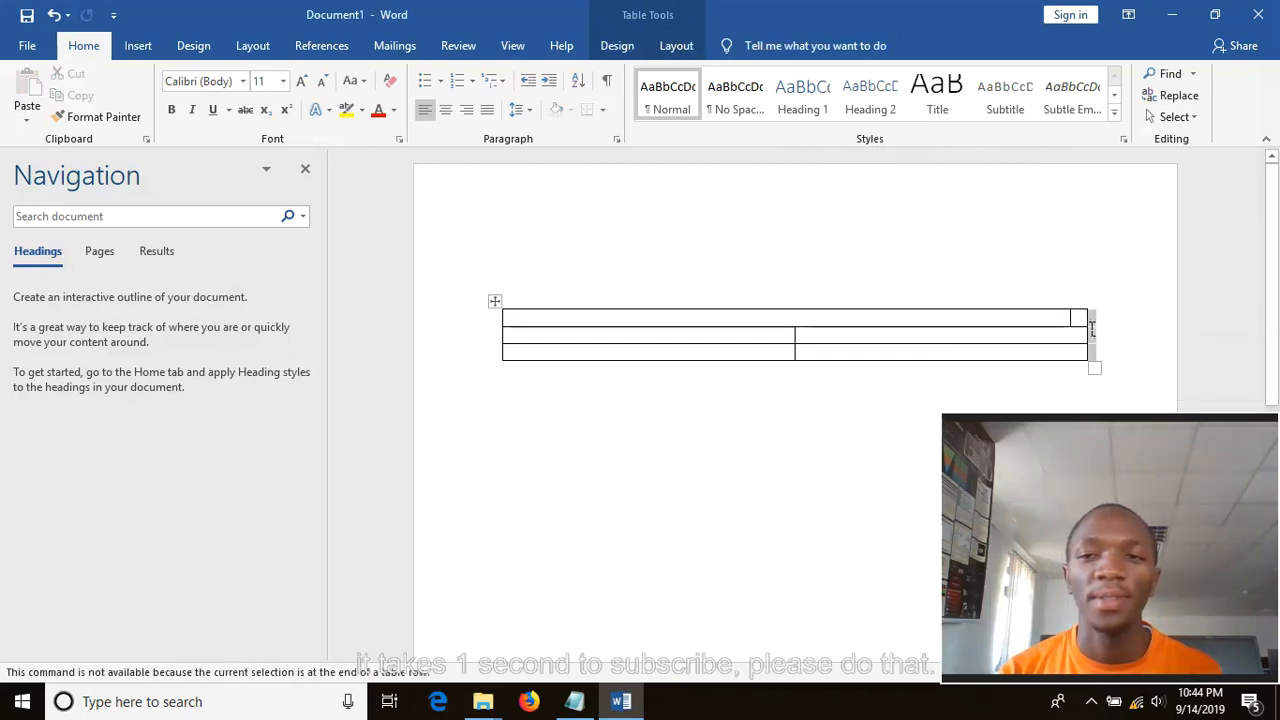
left_click(1114, 316)
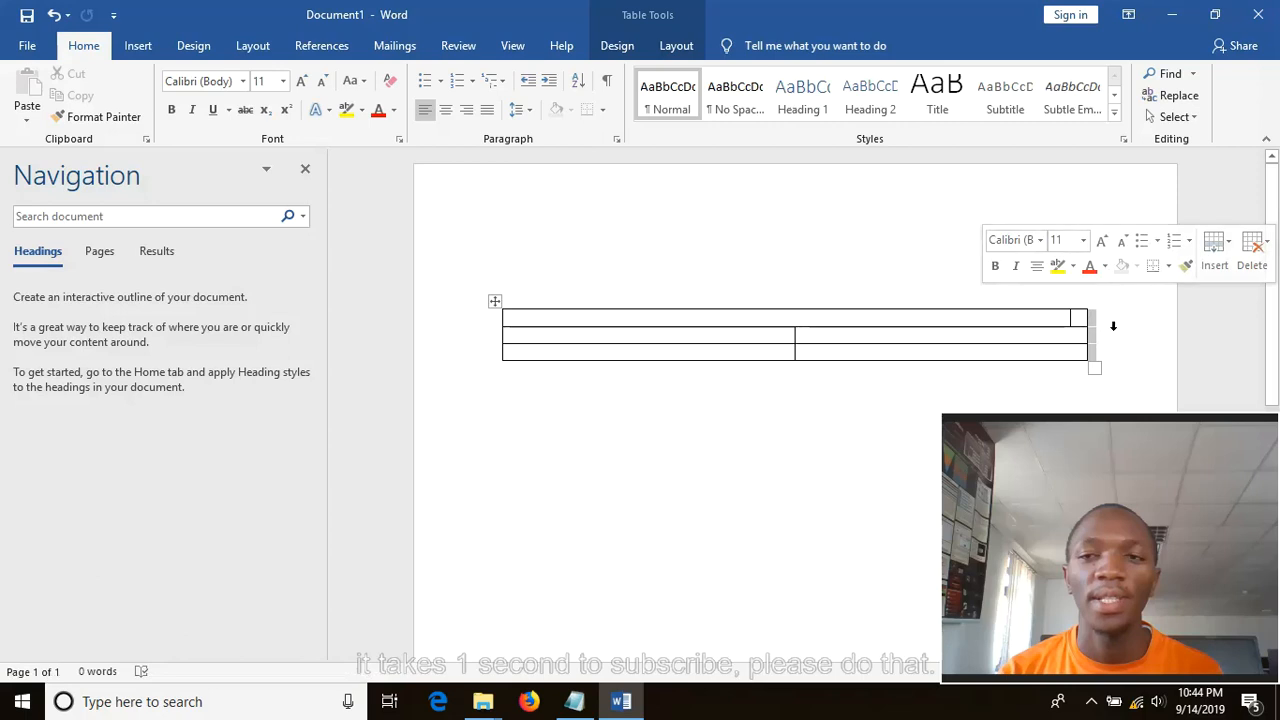
left_click(1080, 318)
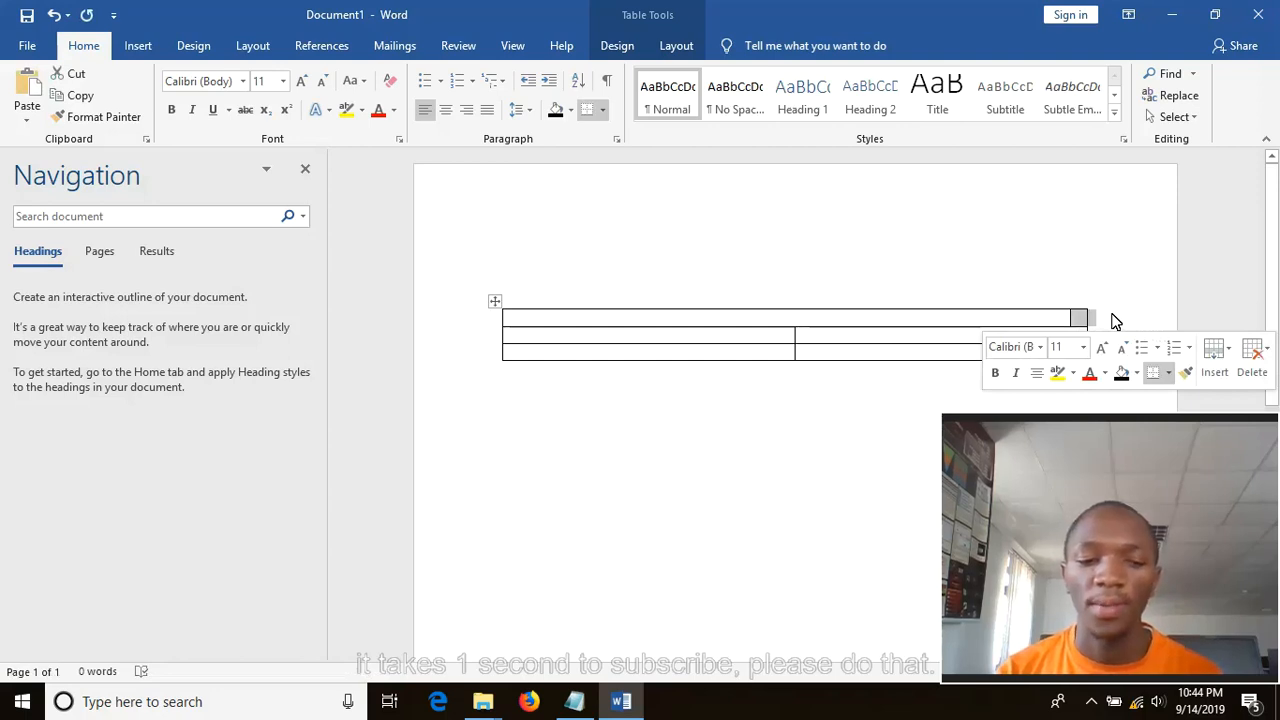
key("BackSpace")
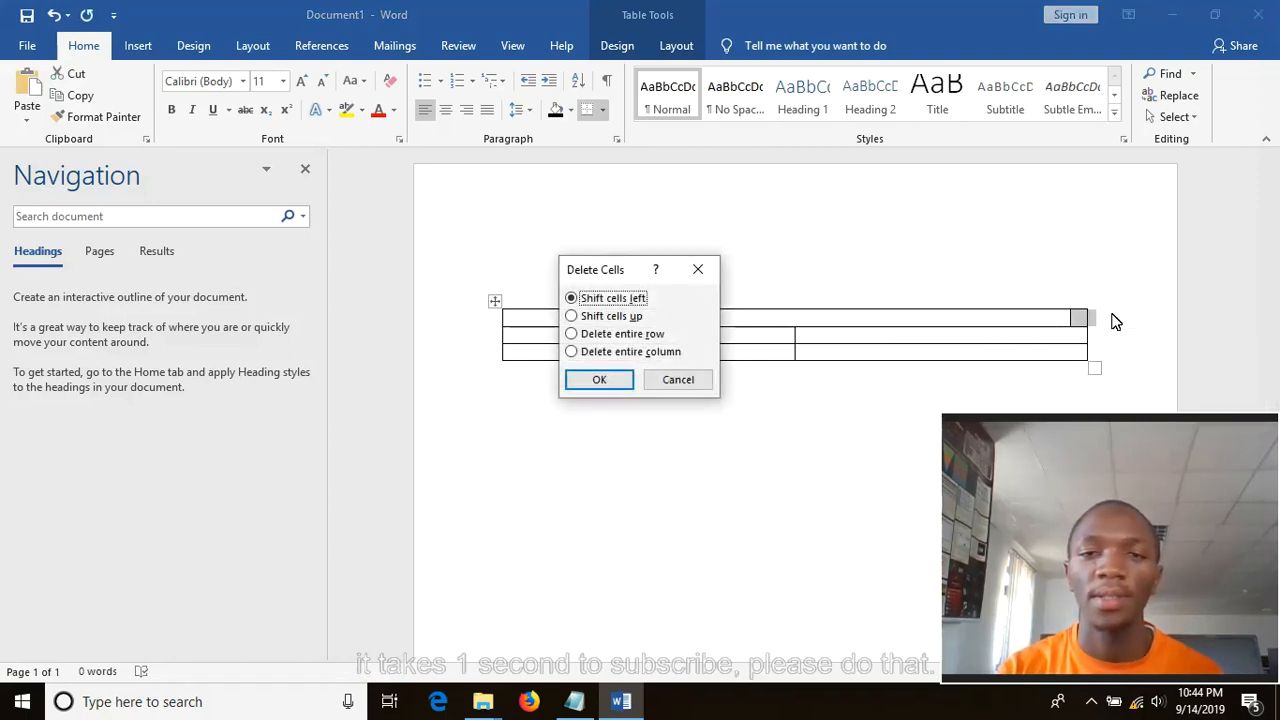
left_click(600, 380)
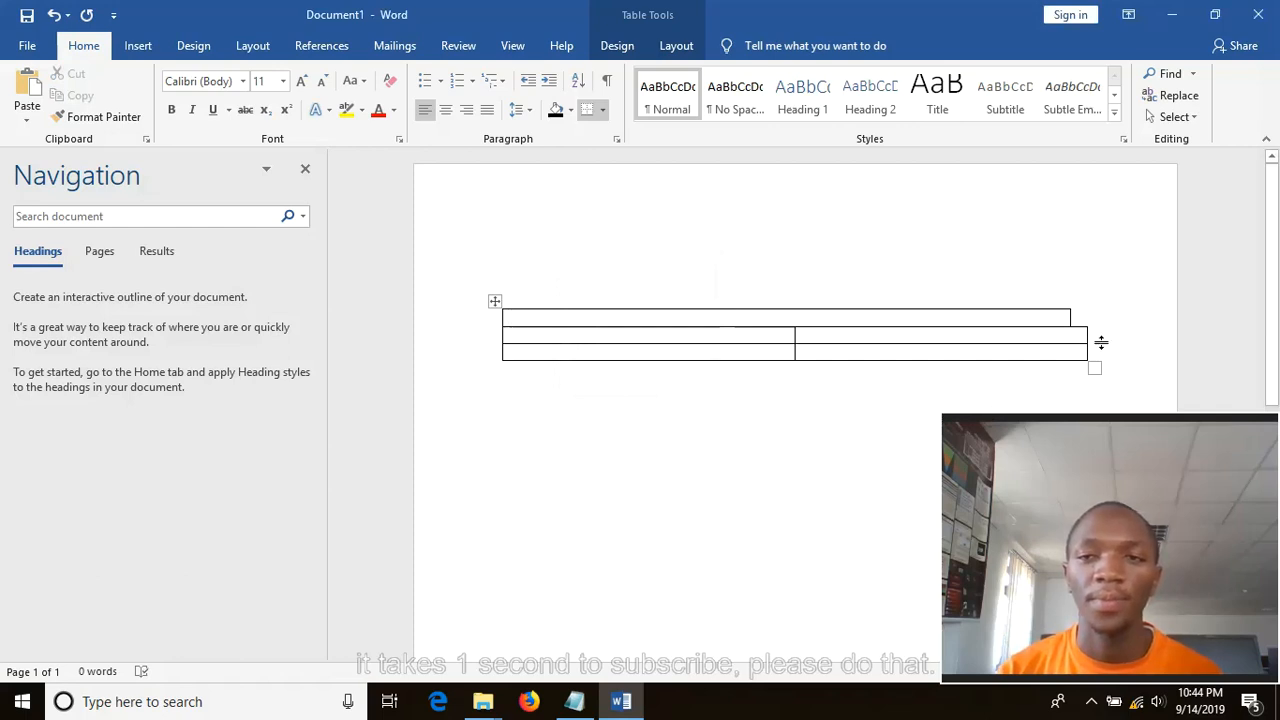
left_click_drag(1101, 342, 1082, 342)
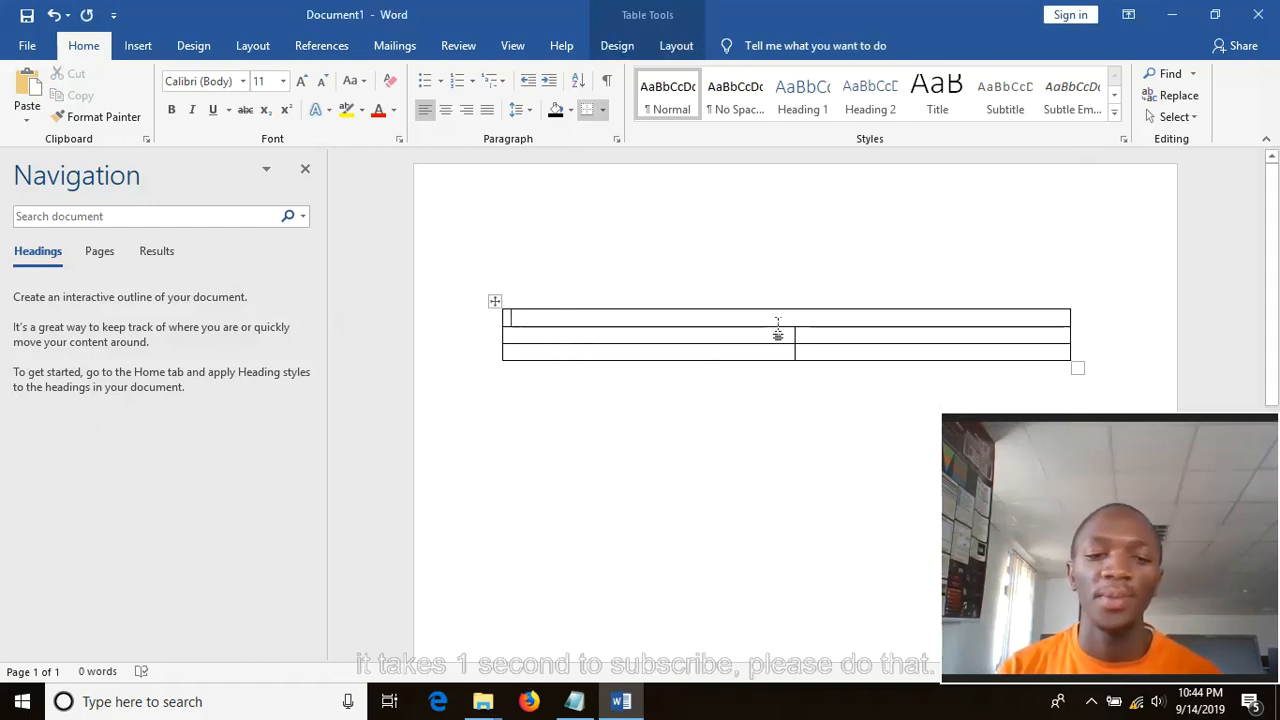
Enter the heading NAMES OF LADIES AND GENTLEMEN in the table's top row and shift it toward the row's middle
type("NAM")
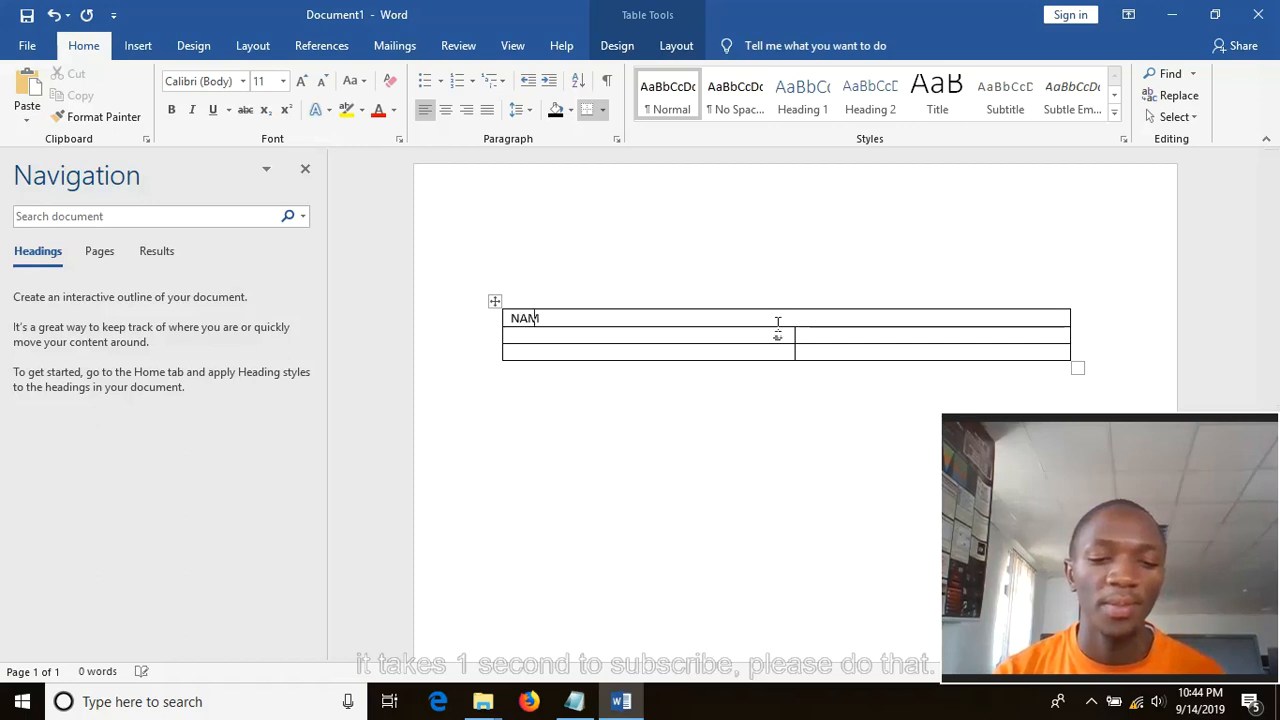
type("ES OF LAD")
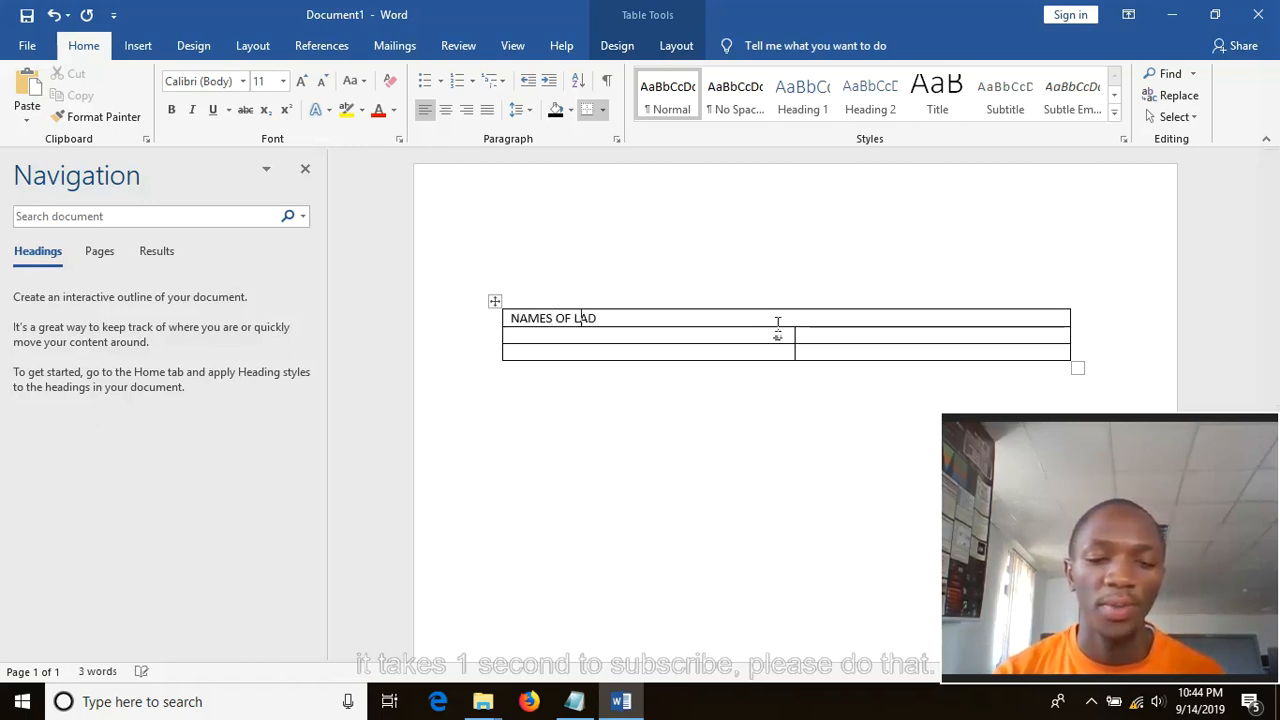
type("IES A")
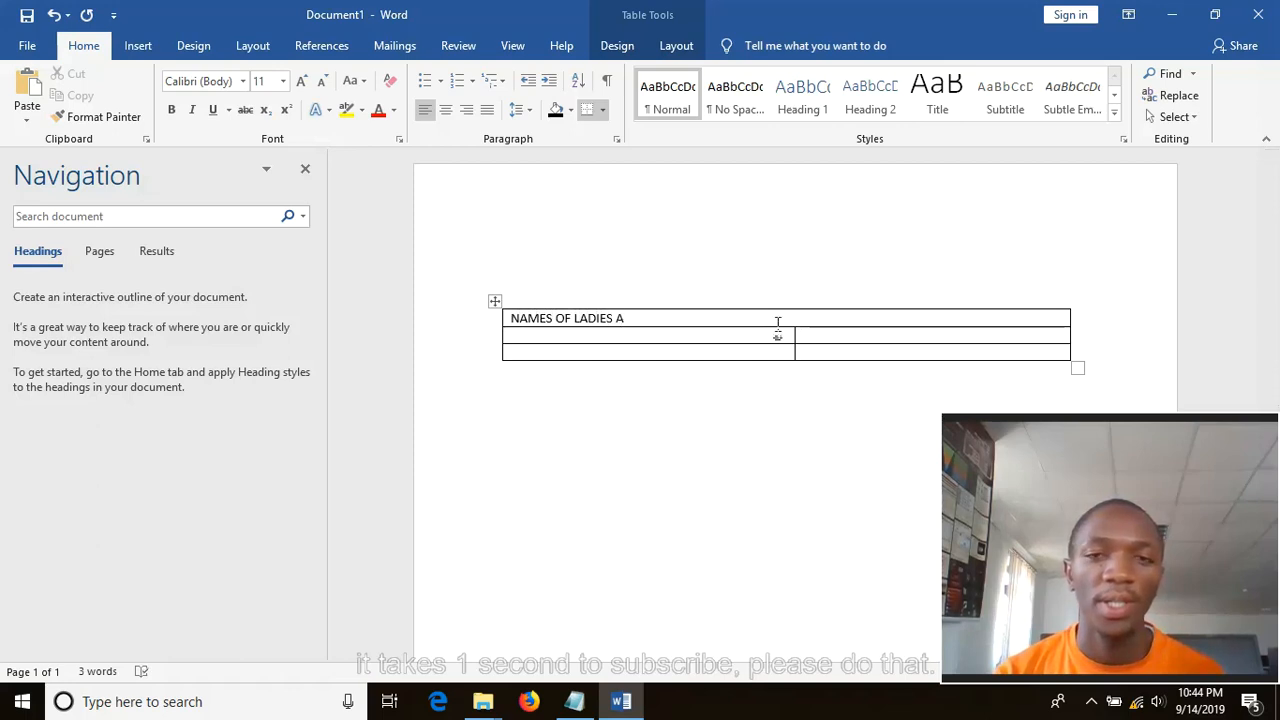
type("ND GENTLE")
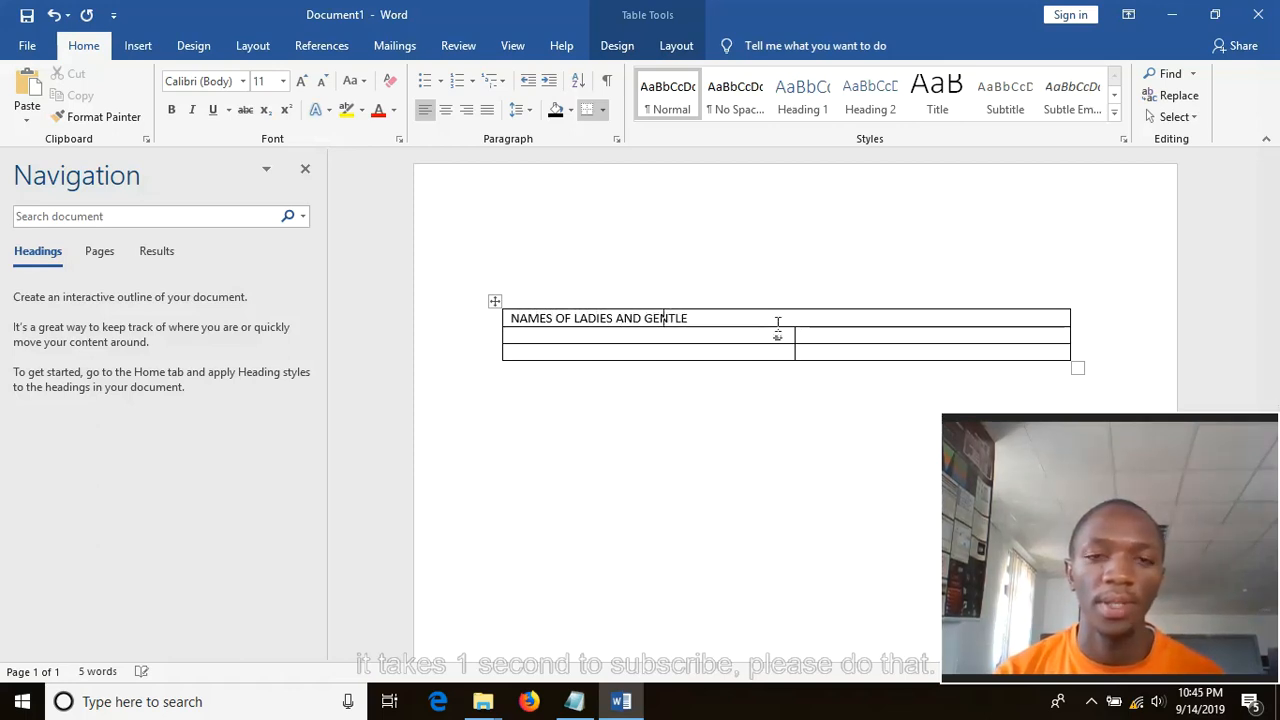
type("MEN")
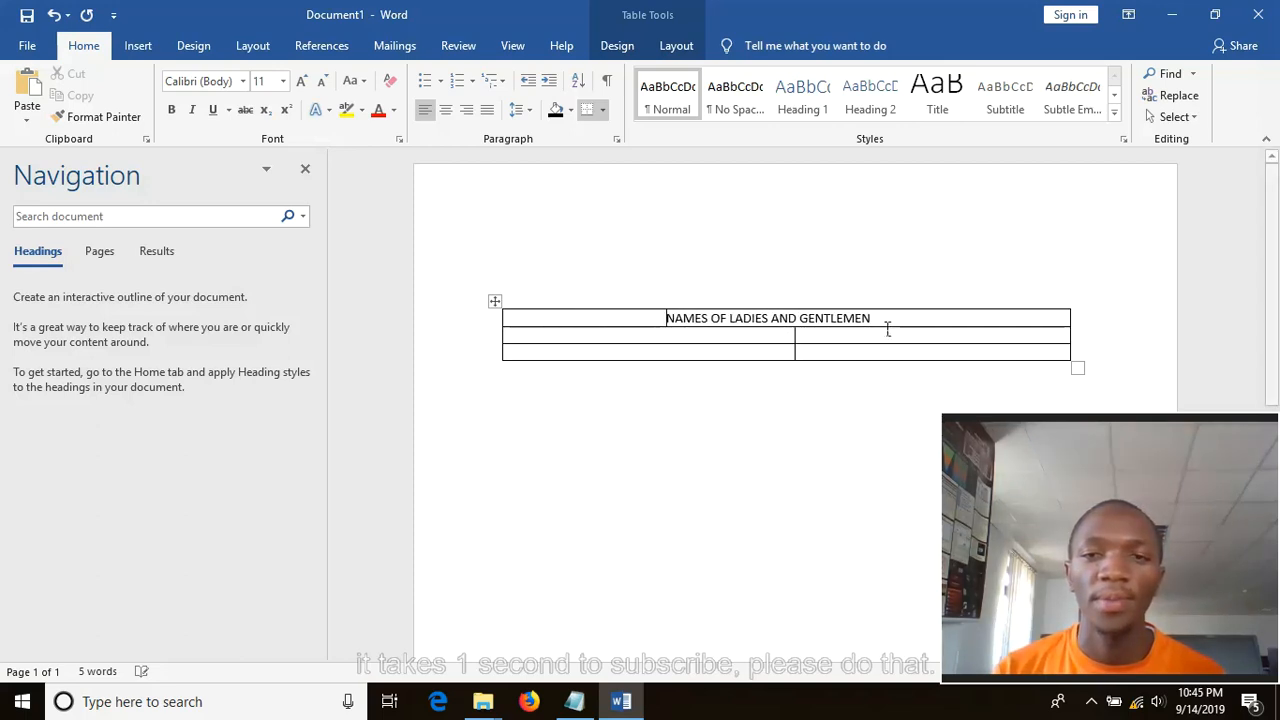
Format the heading in the top row as bold Verdana, size 14
left_click_drag(849, 328, 668, 320)
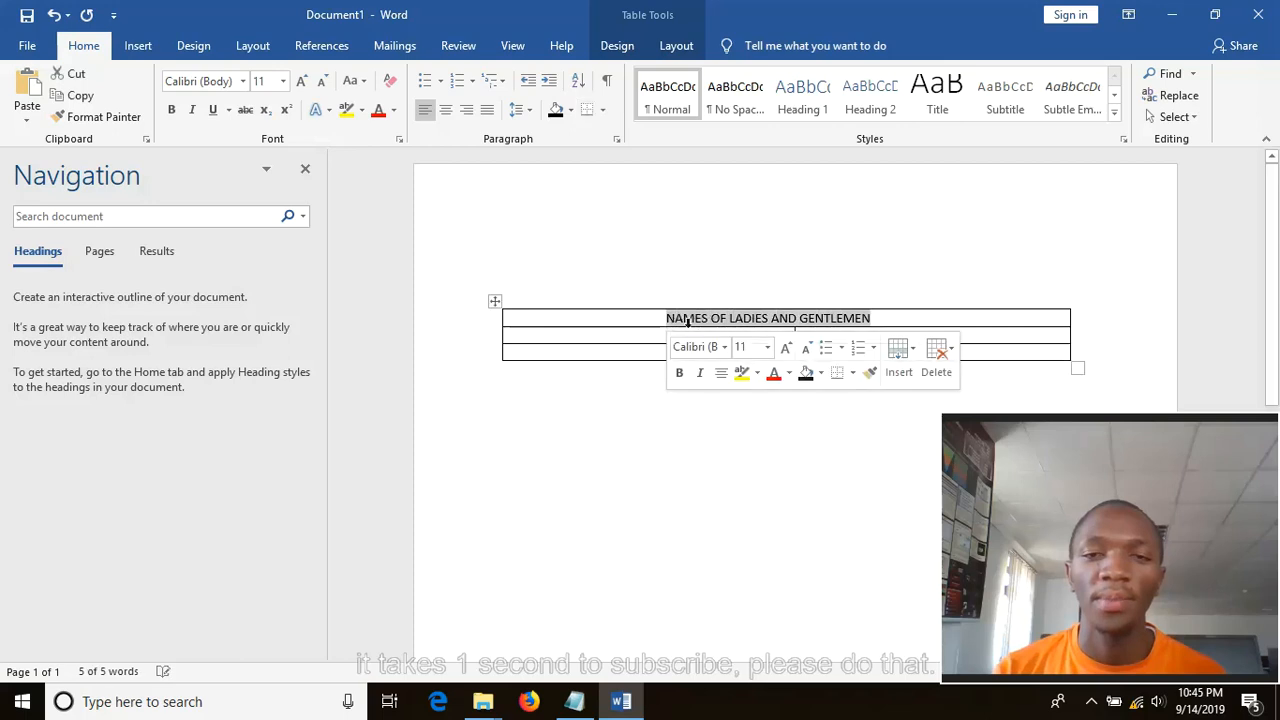
left_click(679, 372)
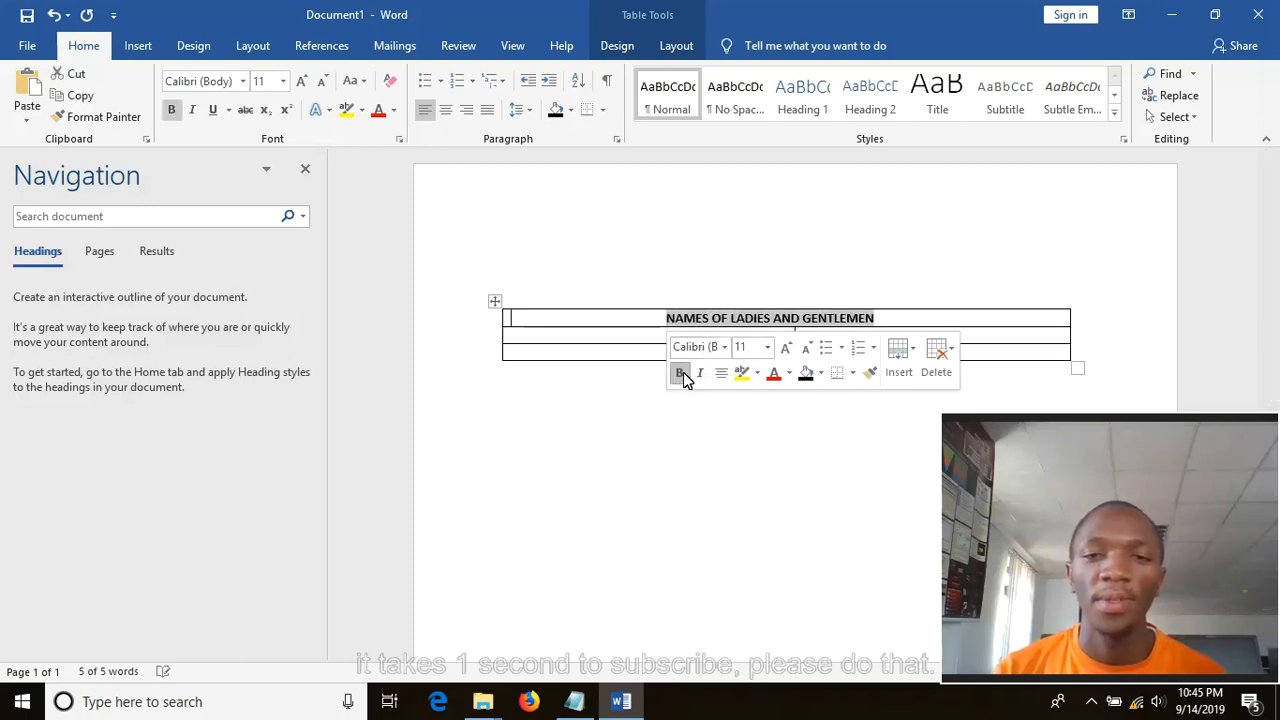
left_click(728, 344)
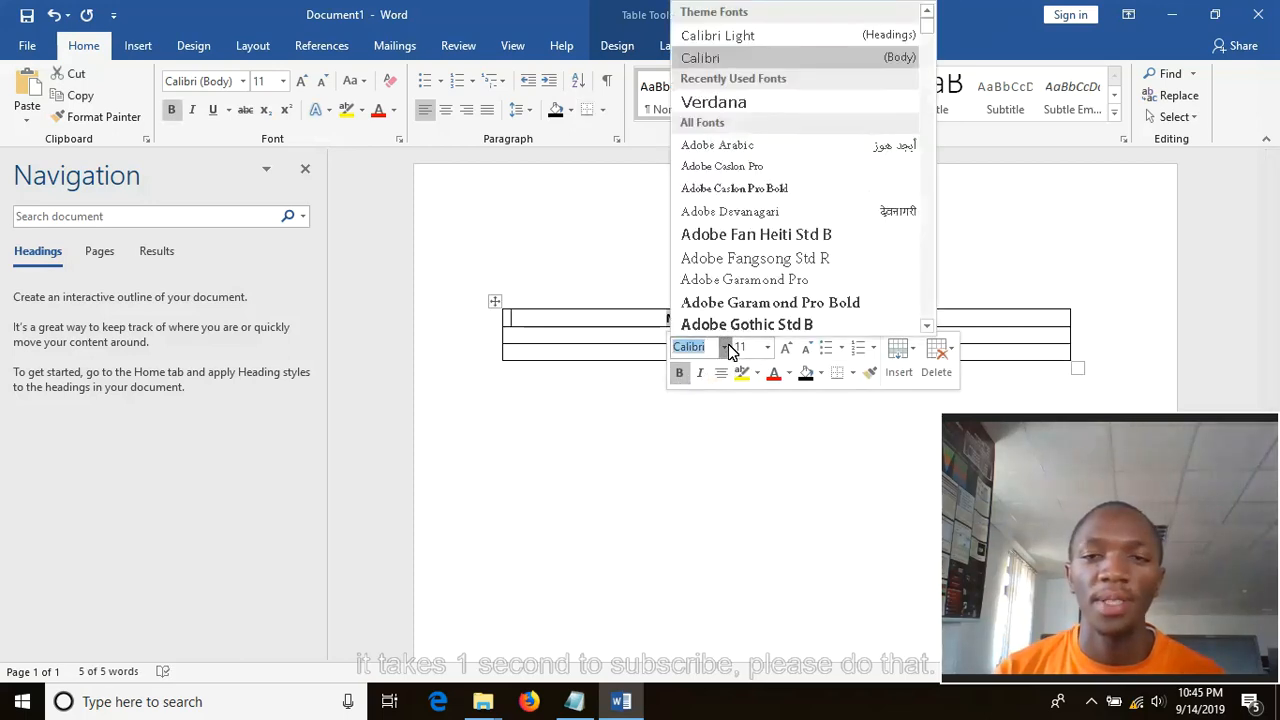
left_click(740, 105)
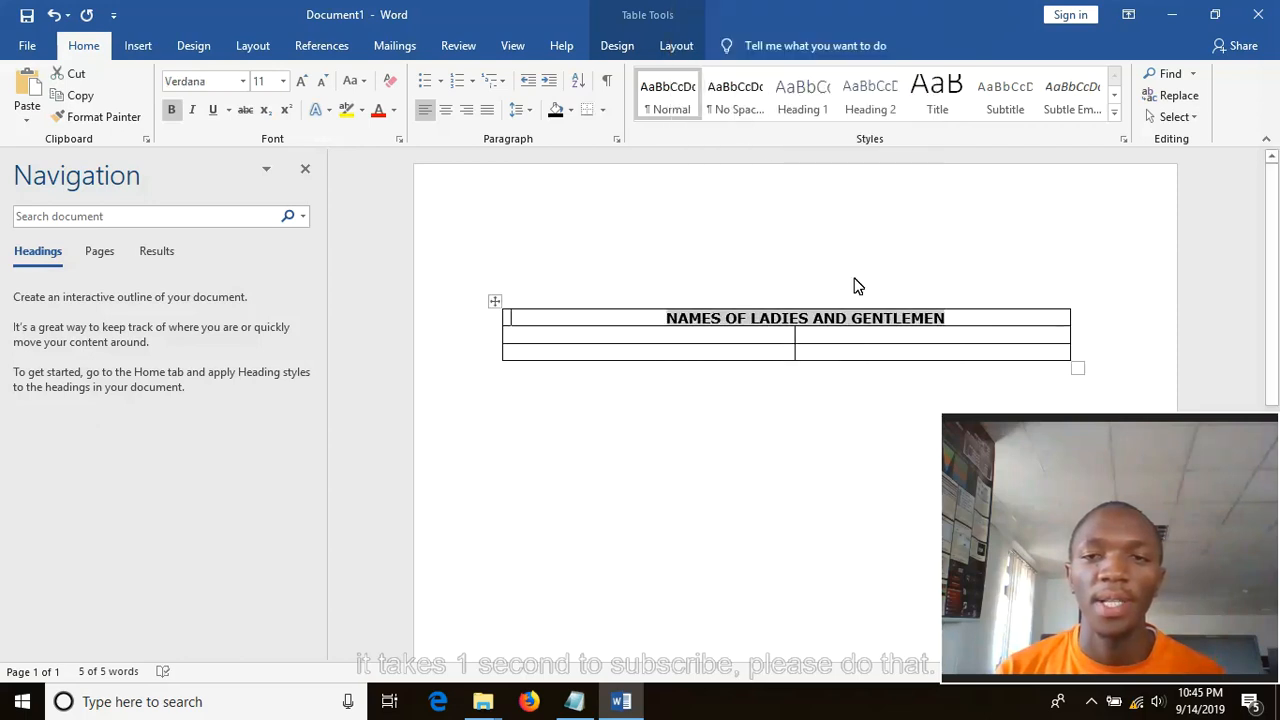
right_click(839, 316)
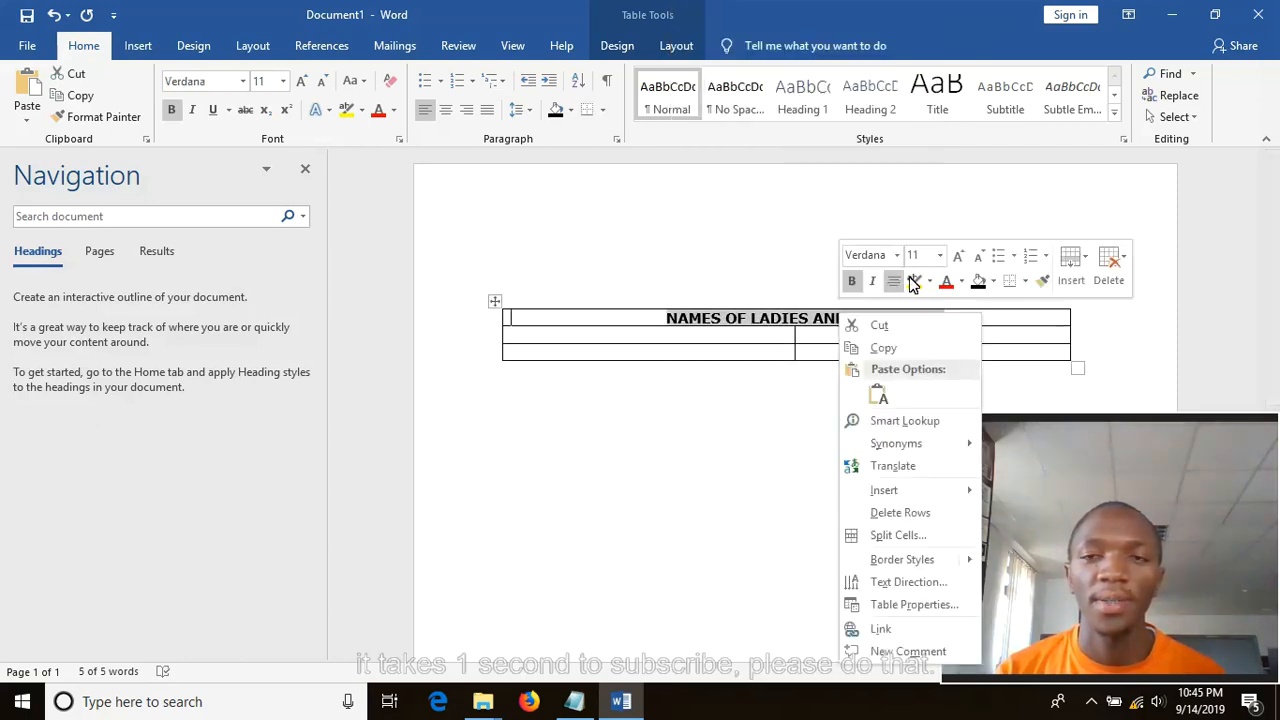
left_click(941, 258)
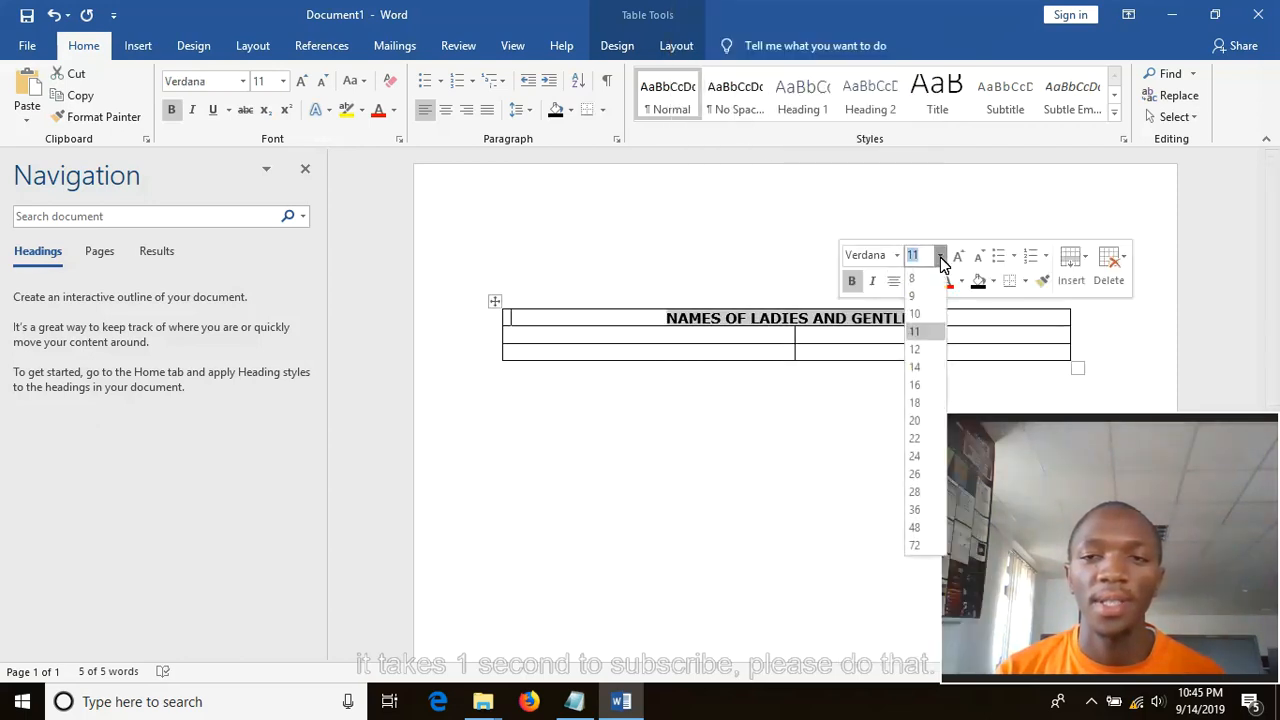
left_click(918, 368)
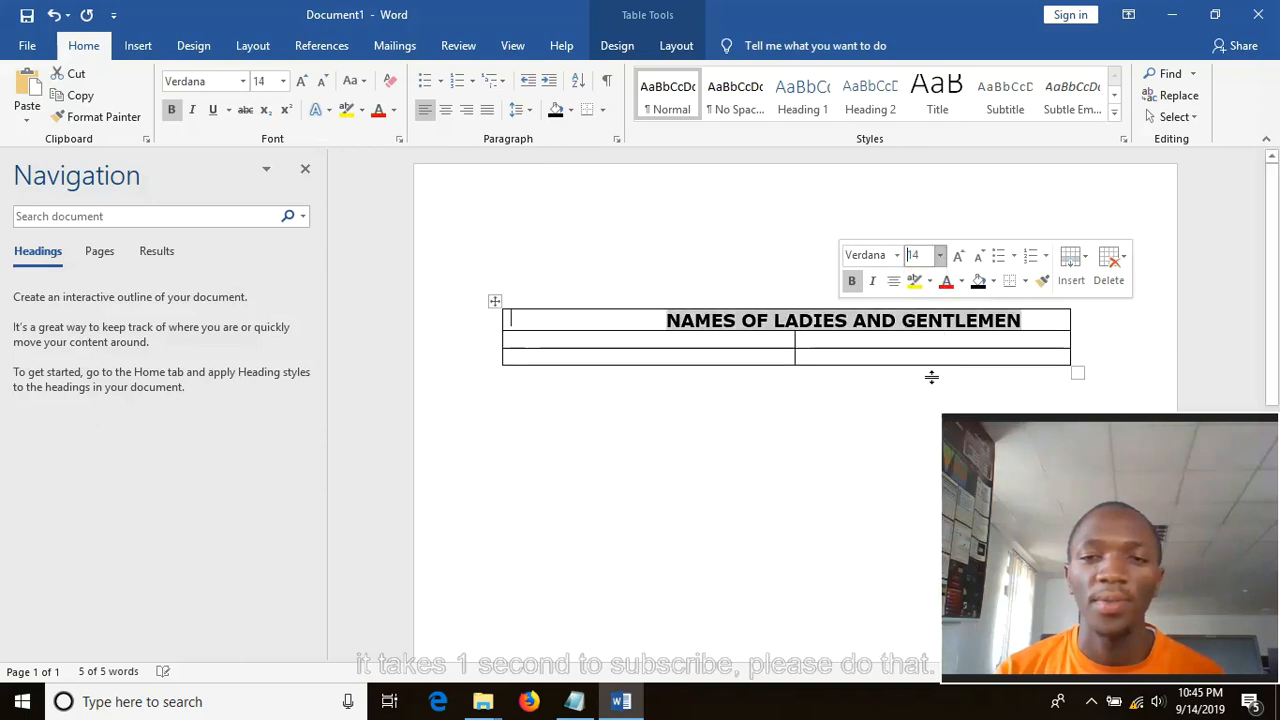
left_click(809, 414)
Enter LADIES in the second row's first cell and make it bold
left_click(729, 344)
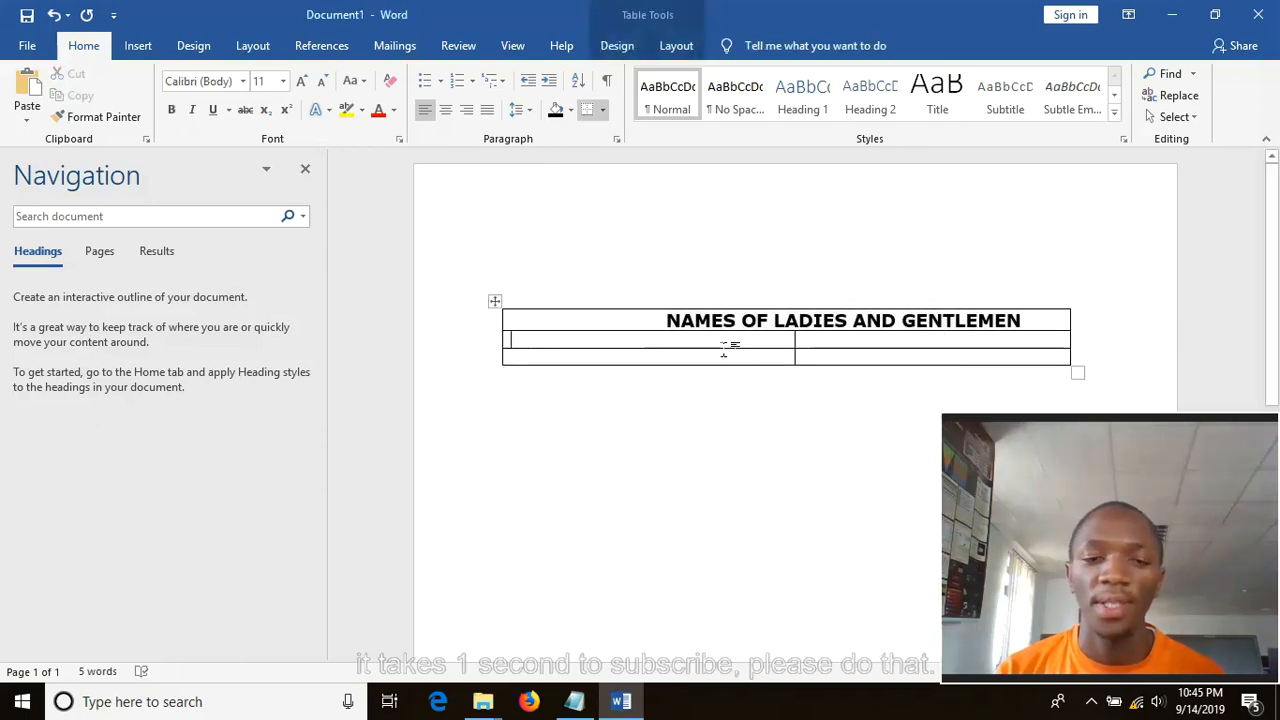
type("LADIES")
left_click_drag(552, 341, 510, 341)
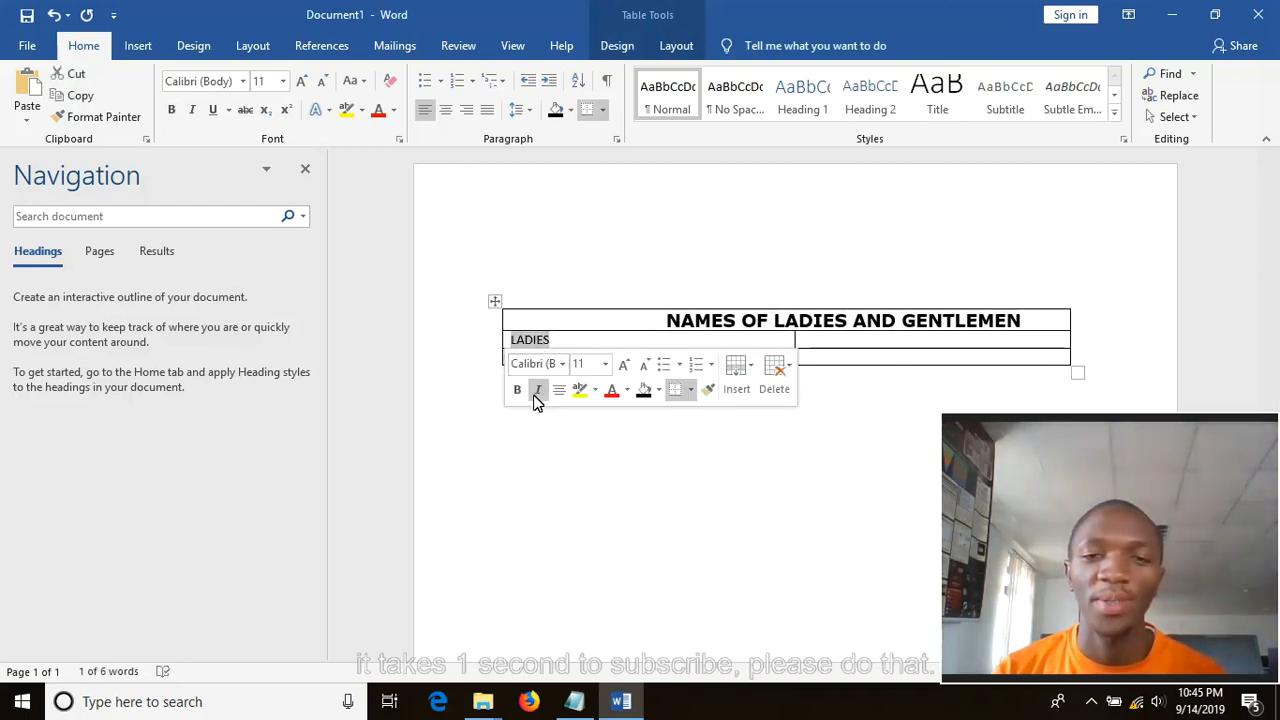
left_click(517, 390)
left_click(623, 400)
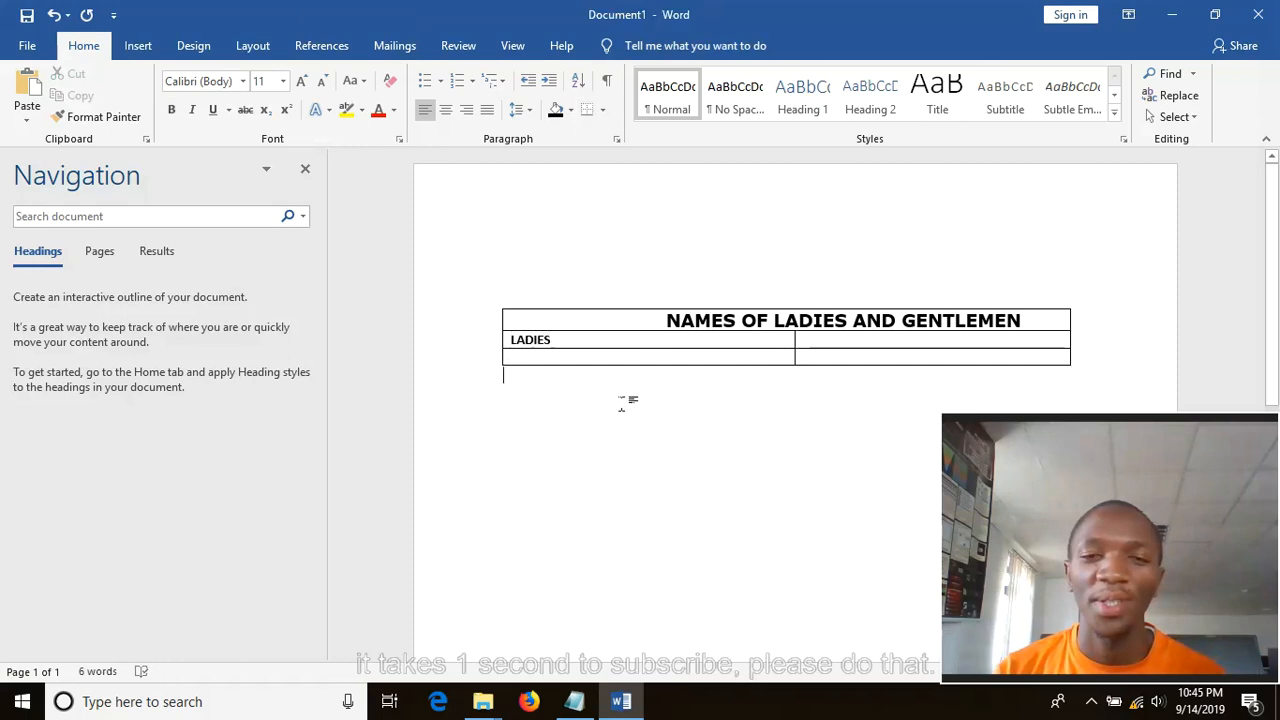
Enter GENTLEMEN in the second row's second cell and make it bold
left_click(858, 349)
type("GE")
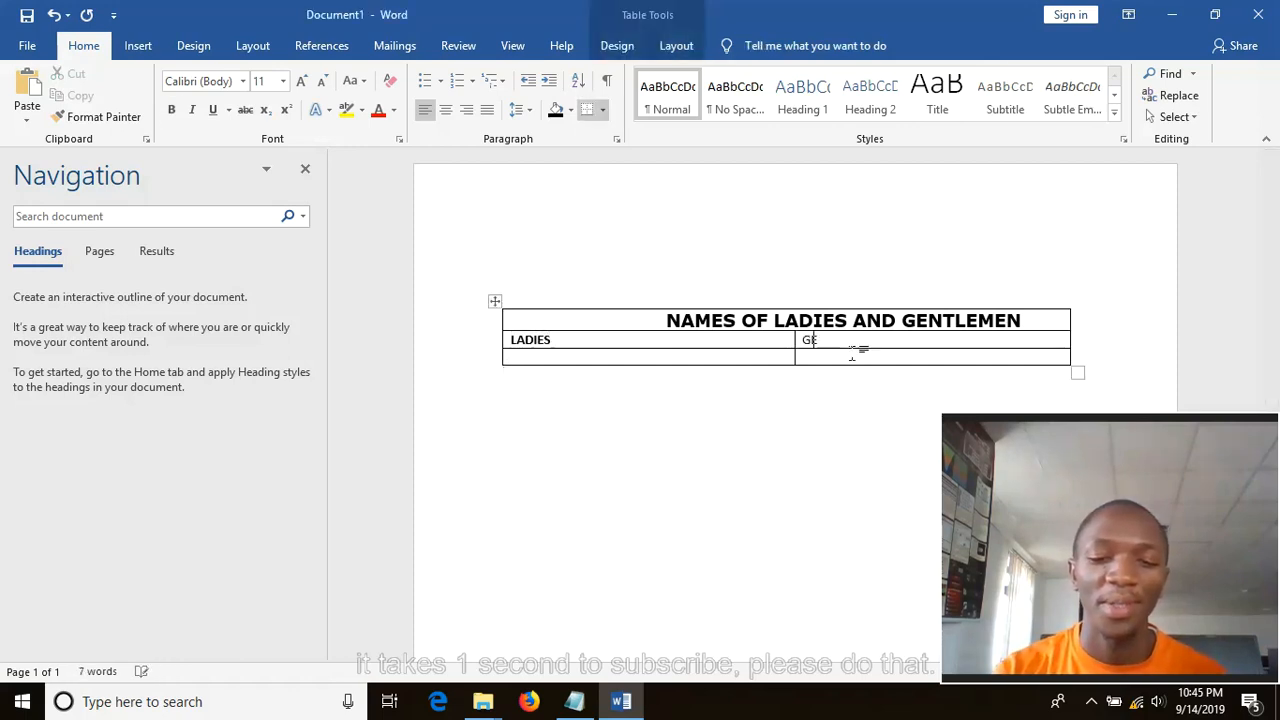
type("NT")
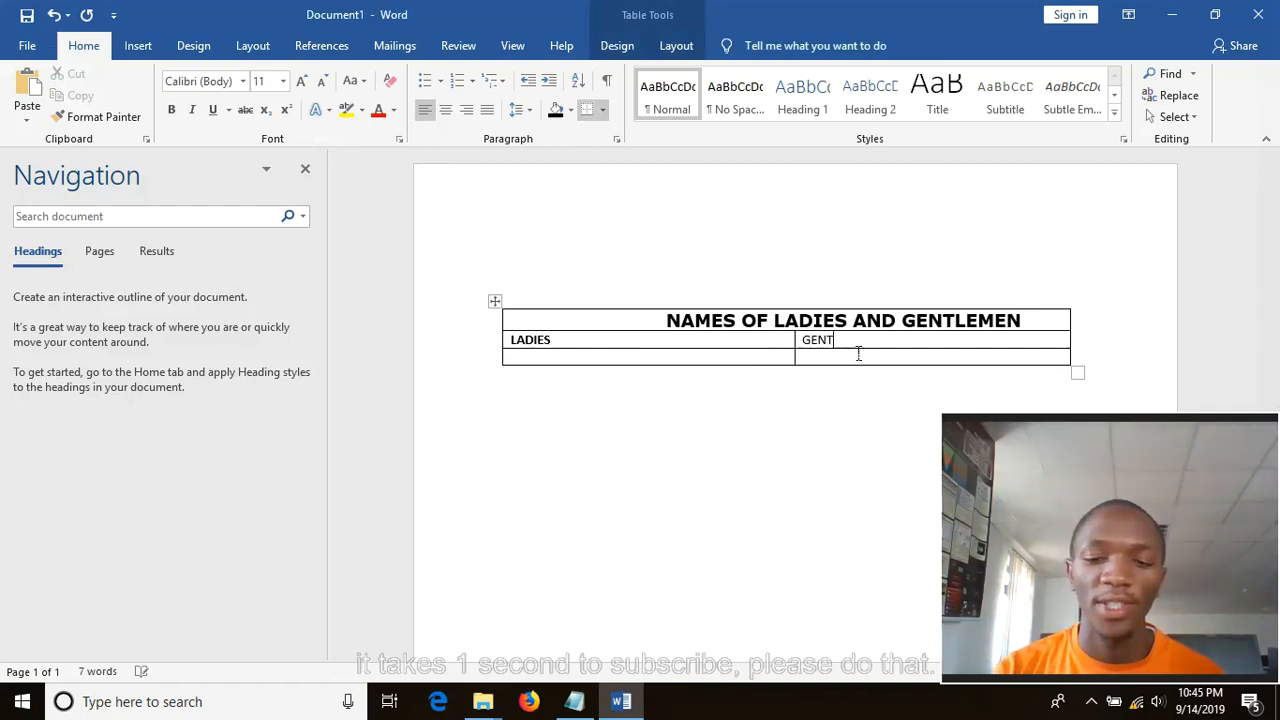
type("LEMEN")
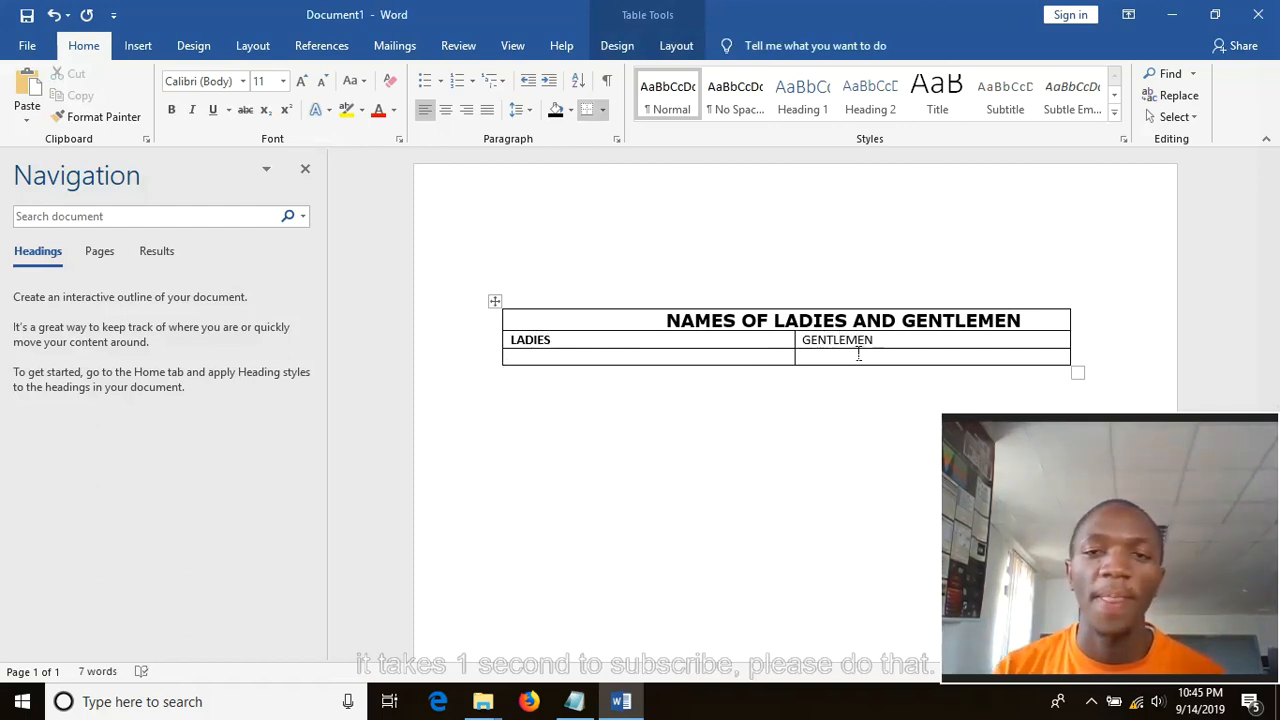
left_click_drag(875, 341, 808, 343)
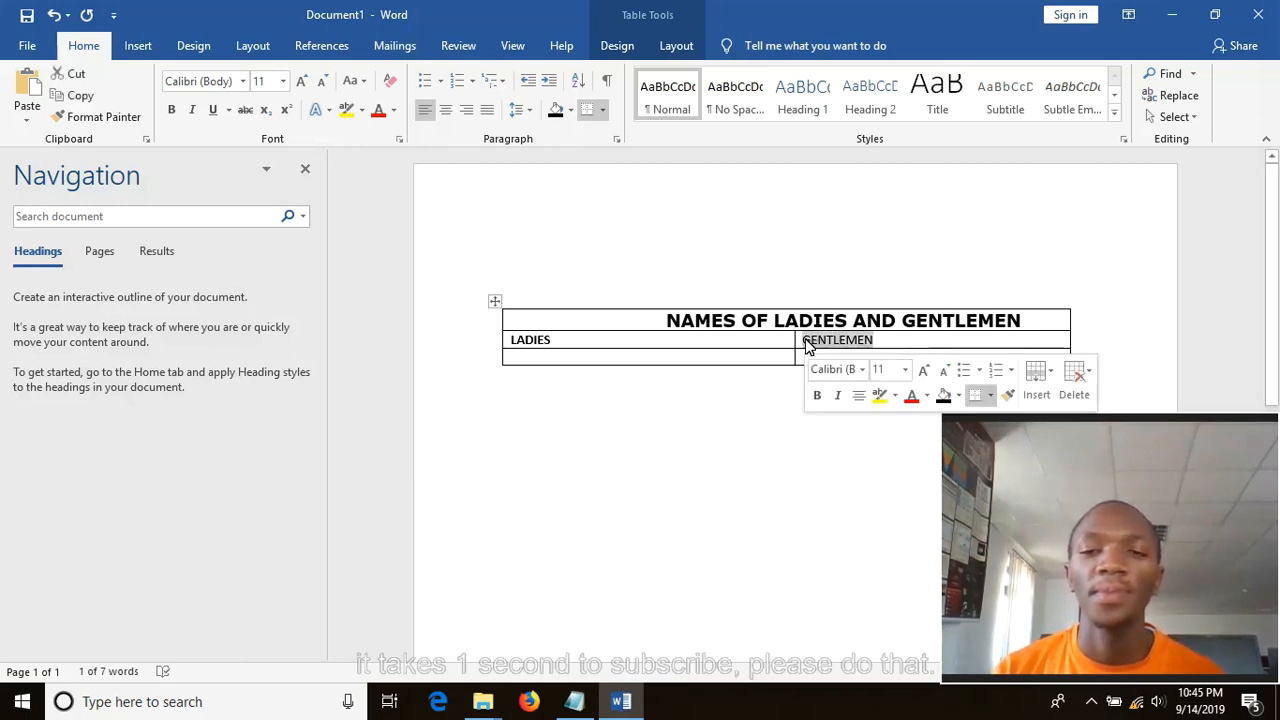
left_click(816, 394)
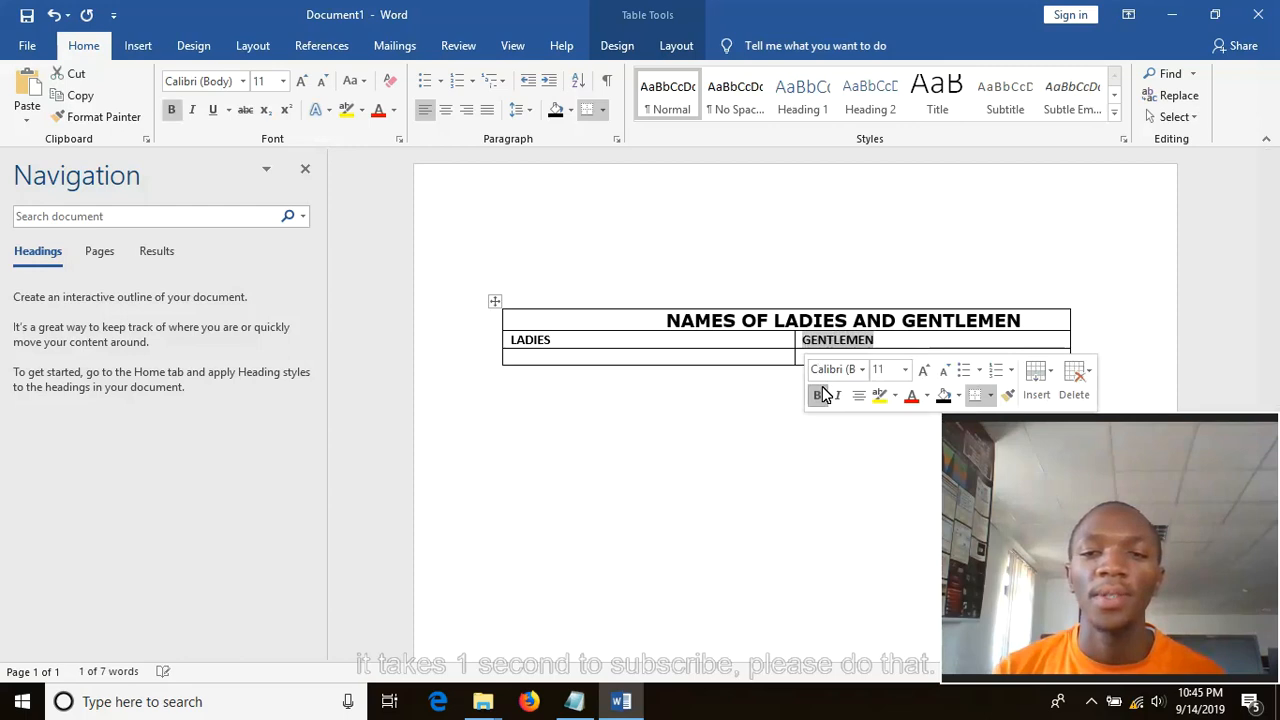
Fill the third row with NAIROBI under LADIES and PROFESSOR under GENTLEMEN
left_click(737, 366)
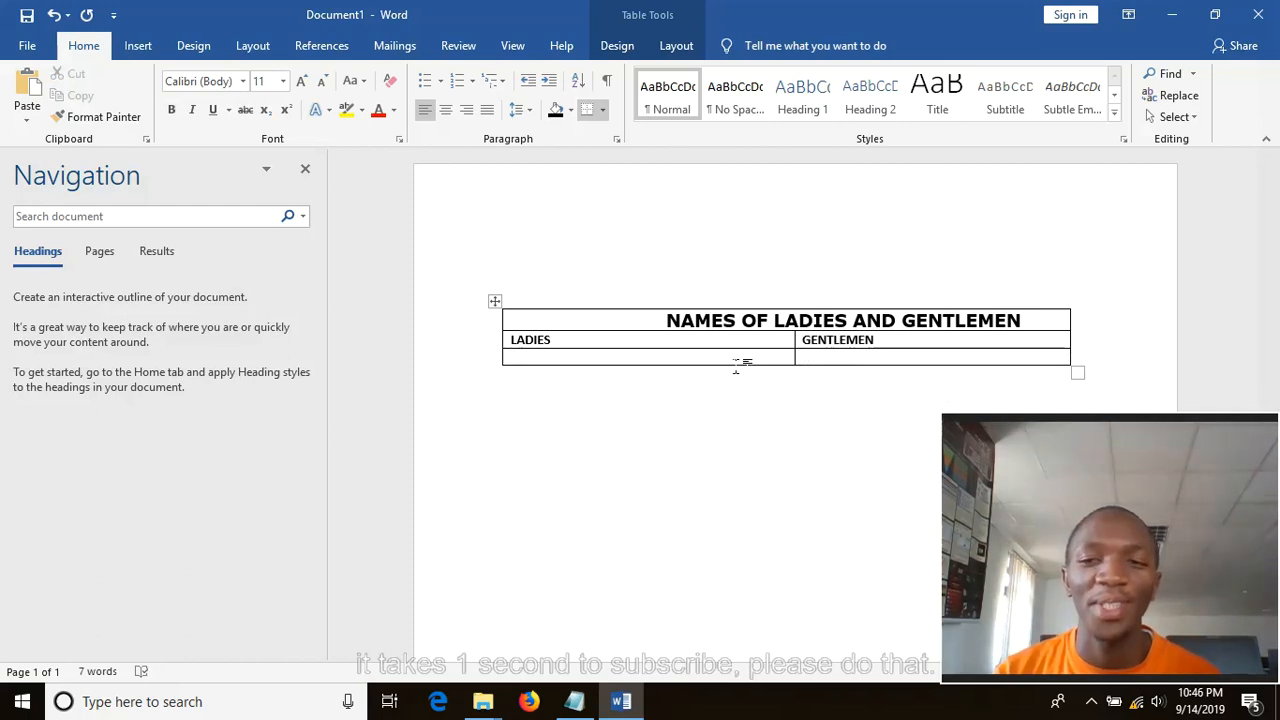
type("N")
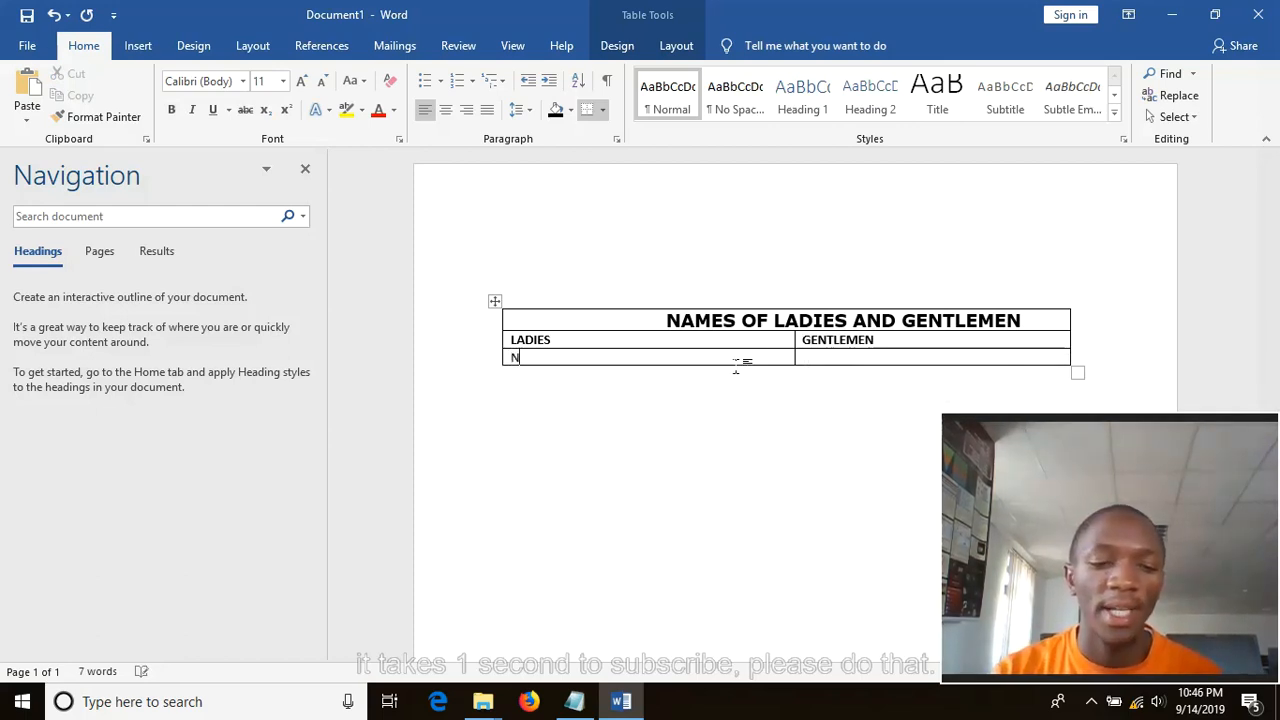
type("AIROBI")
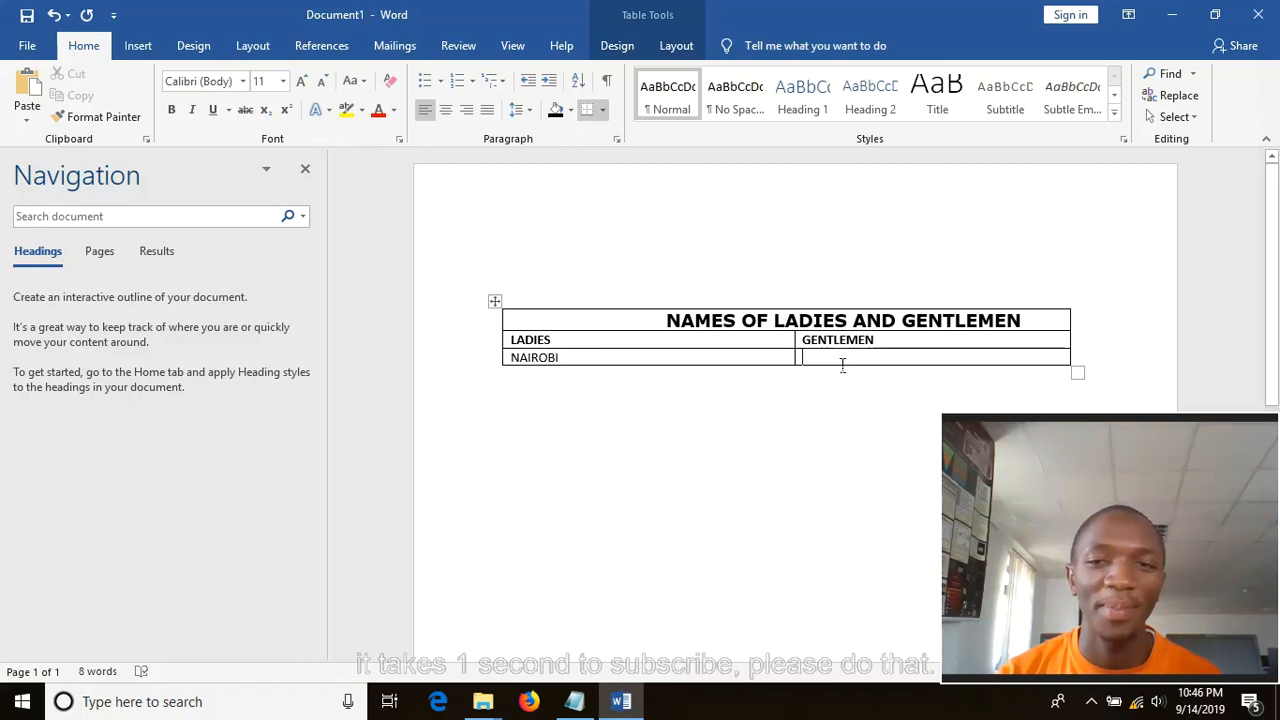
type("PROFESSOR")
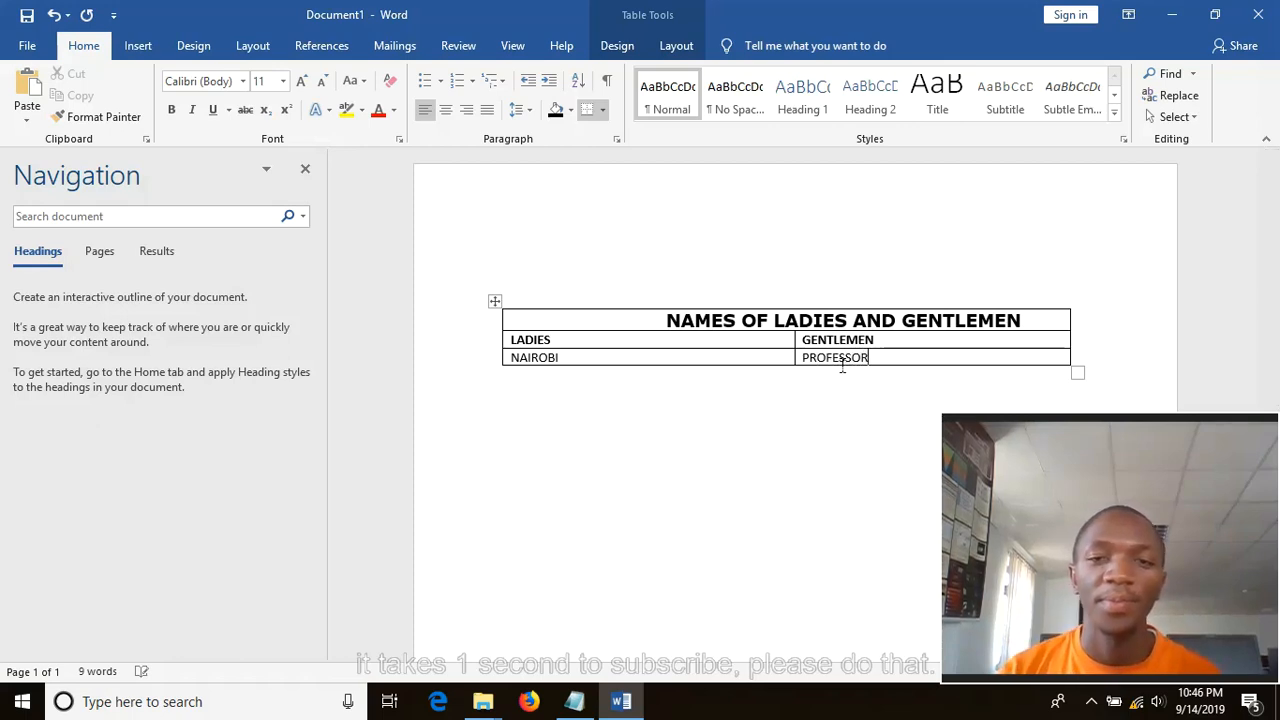
Add a row below NAIROBI and PROFESSOR and enter a lady's first name and a gentleman's first name in its two cells
left_click(1104, 367)
key("Return")
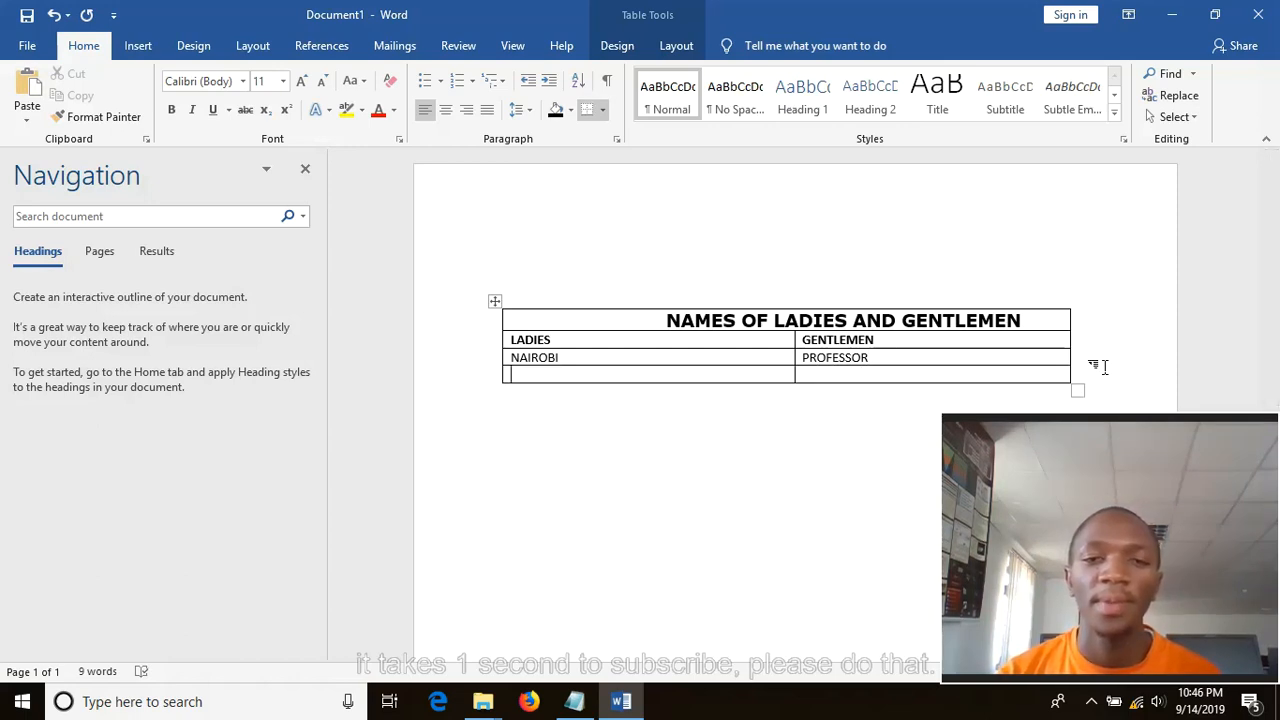
type("ROSE")
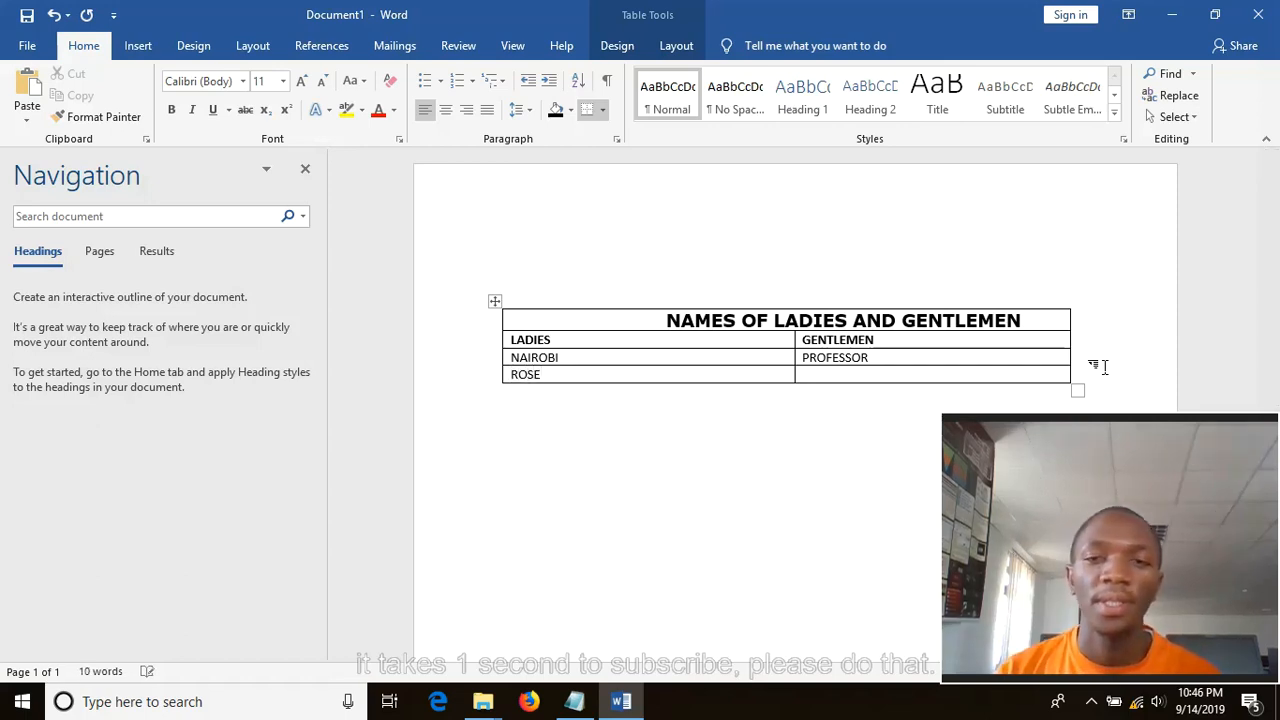
left_click(848, 380)
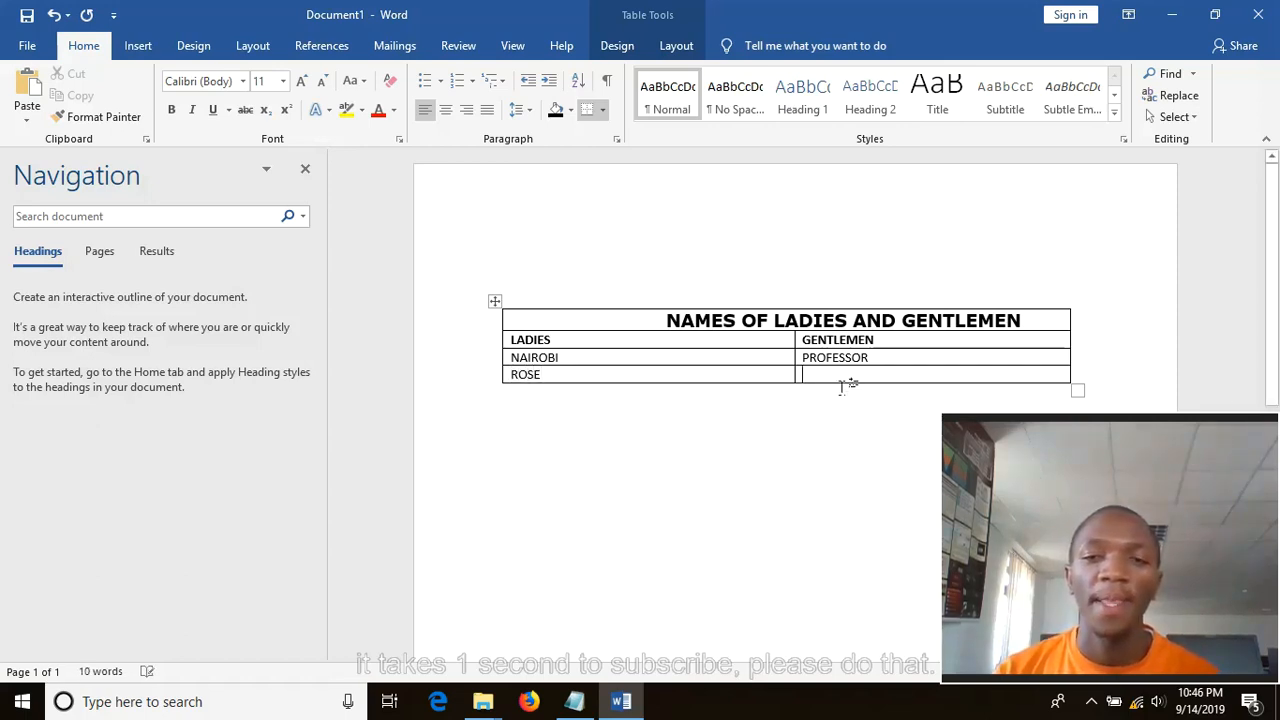
type("STEVEN")
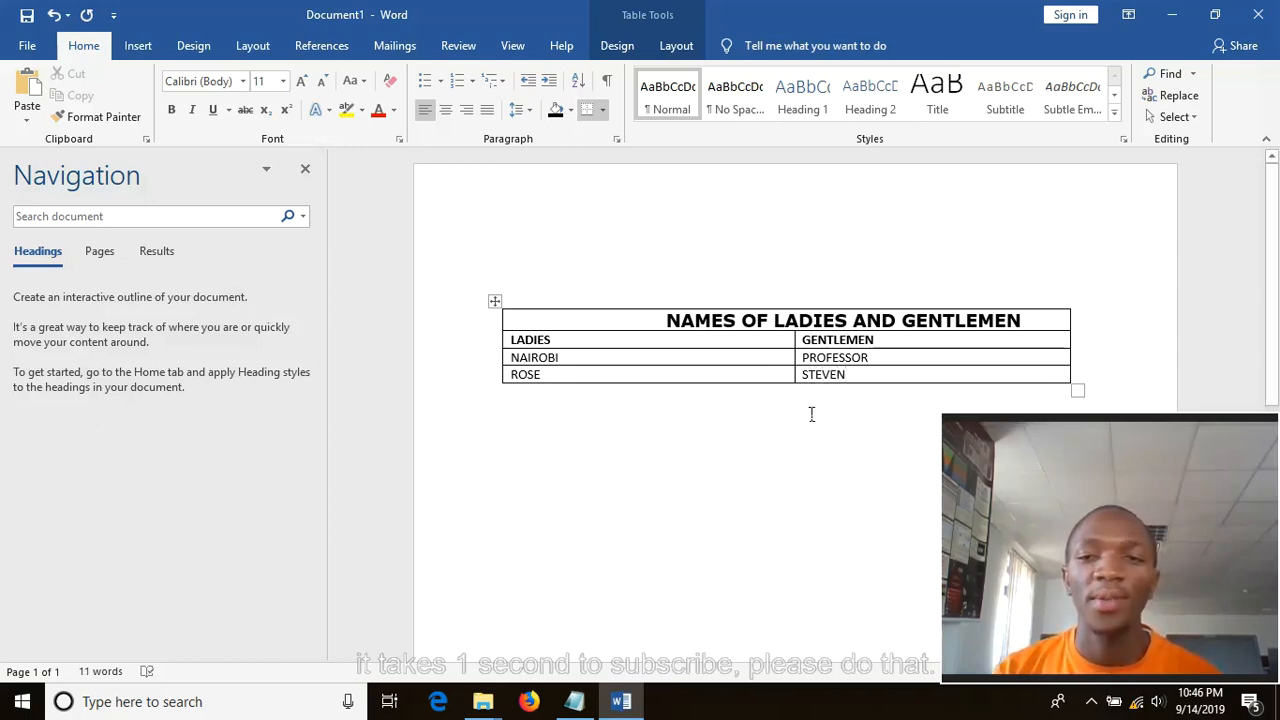
left_click(811, 414)
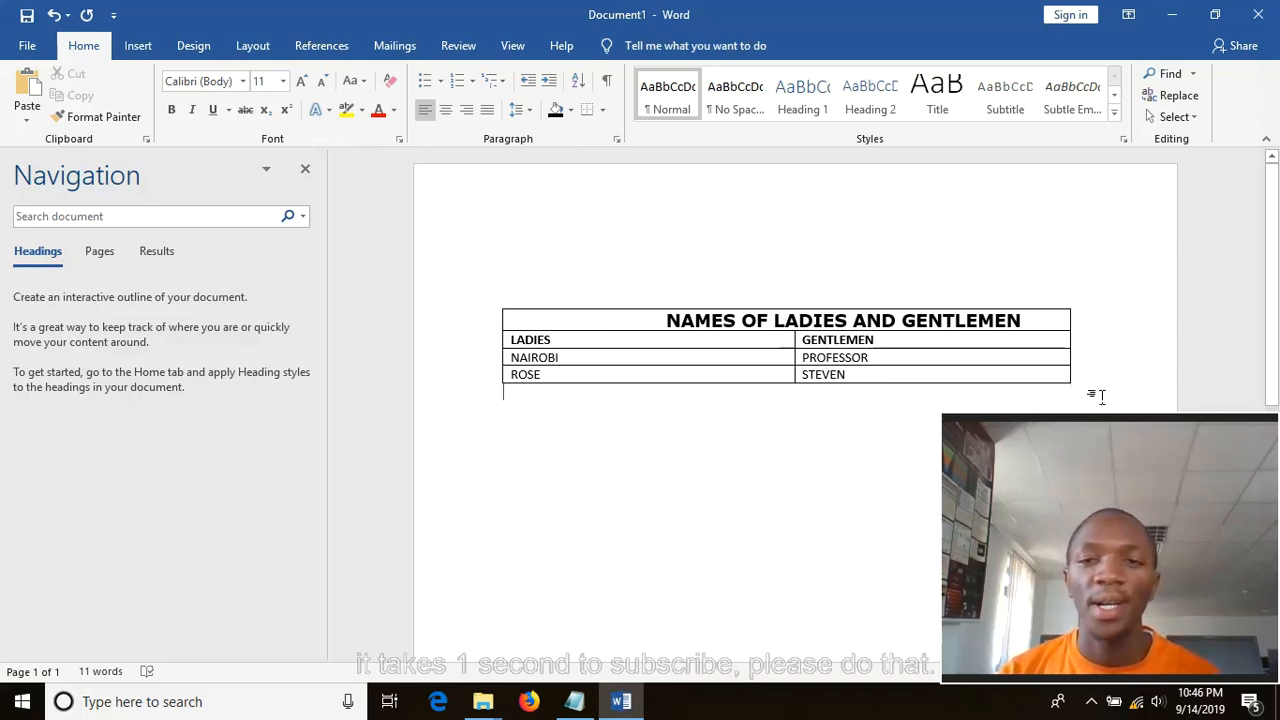
Insert a new row below the last row of the table
left_click_drag(1097, 386, 508, 383)
left_click(730, 418)
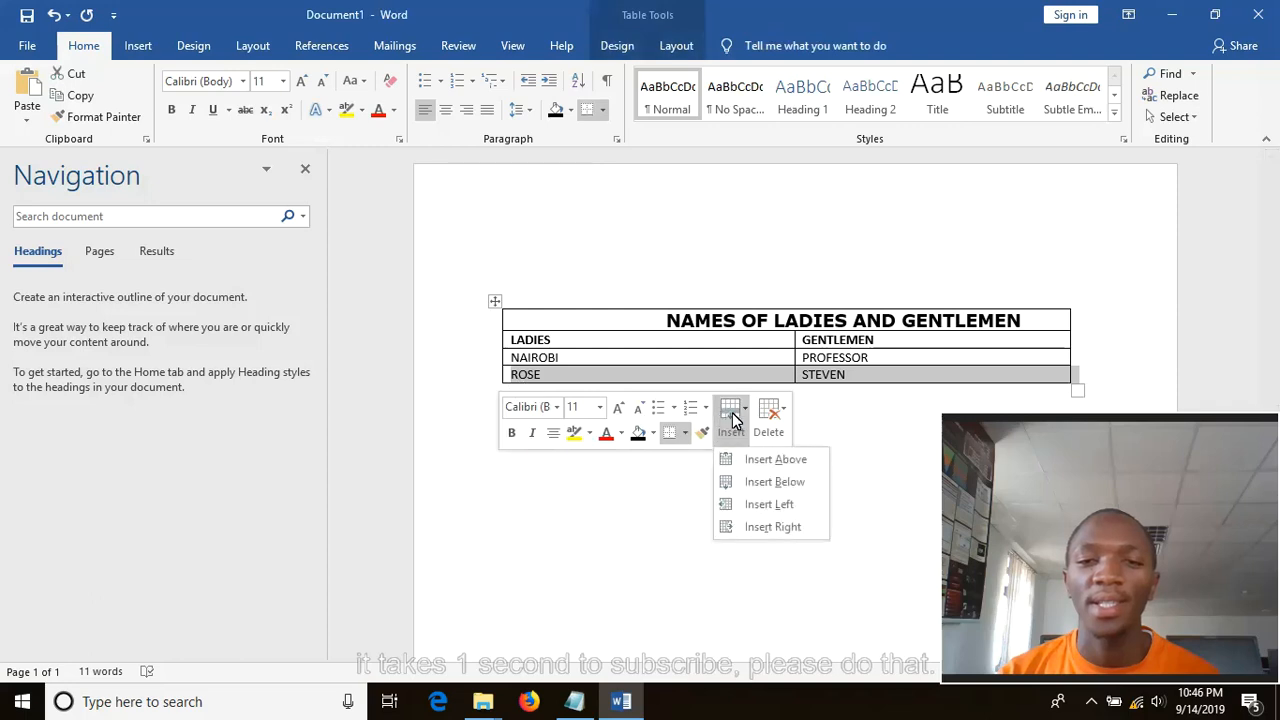
left_click(771, 483)
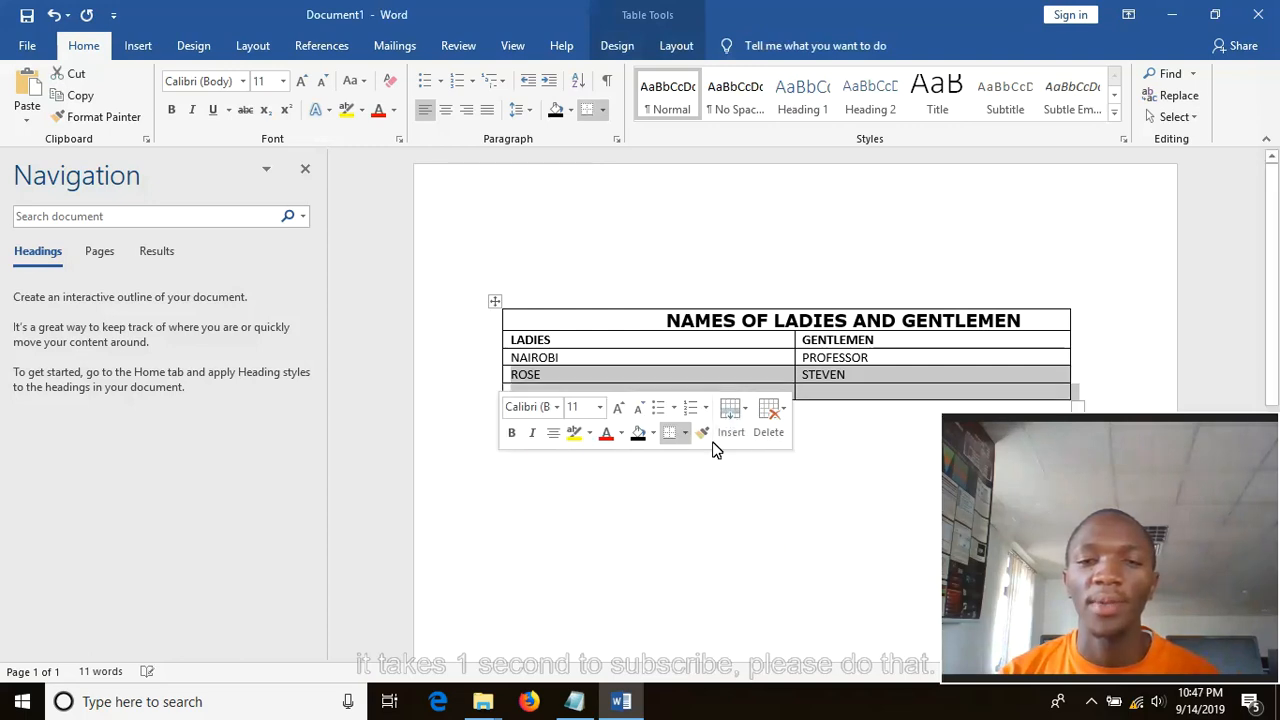
left_click(653, 478)
Fill the empty bottom row with another lady's first name under LADIES and another gentleman's first name under GENTLEMEN
left_click(566, 398)
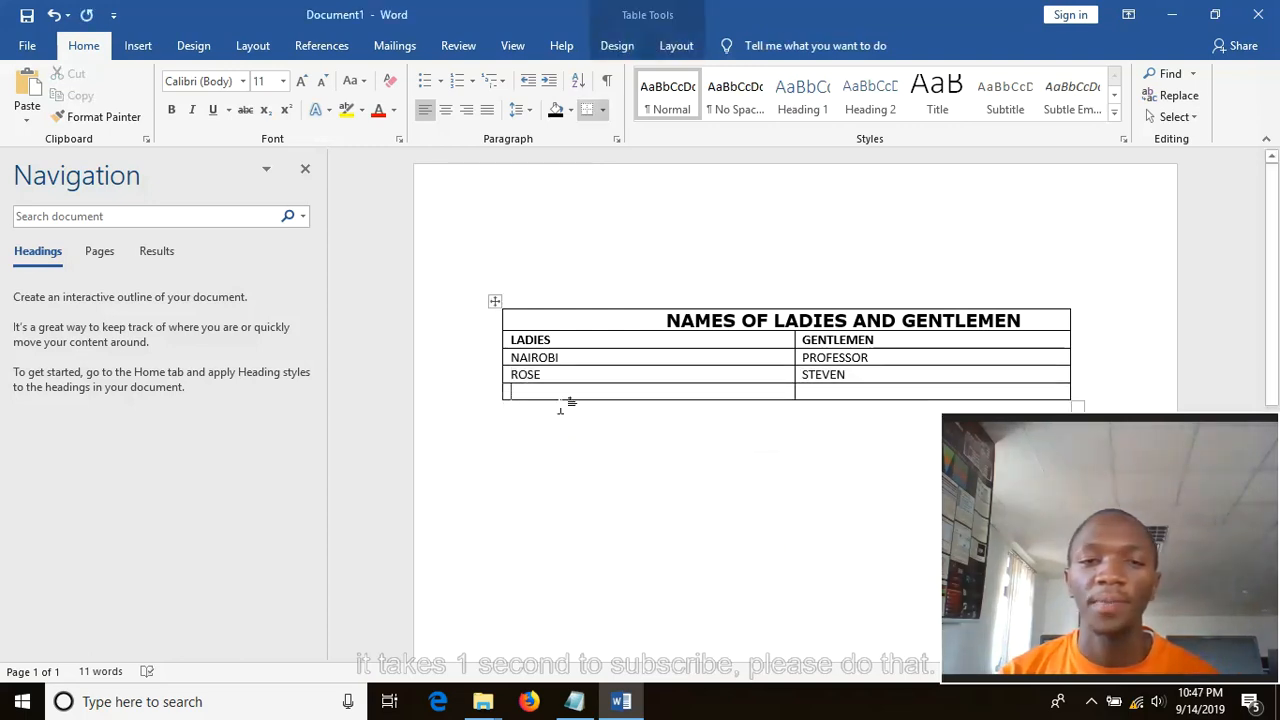
type("EV")
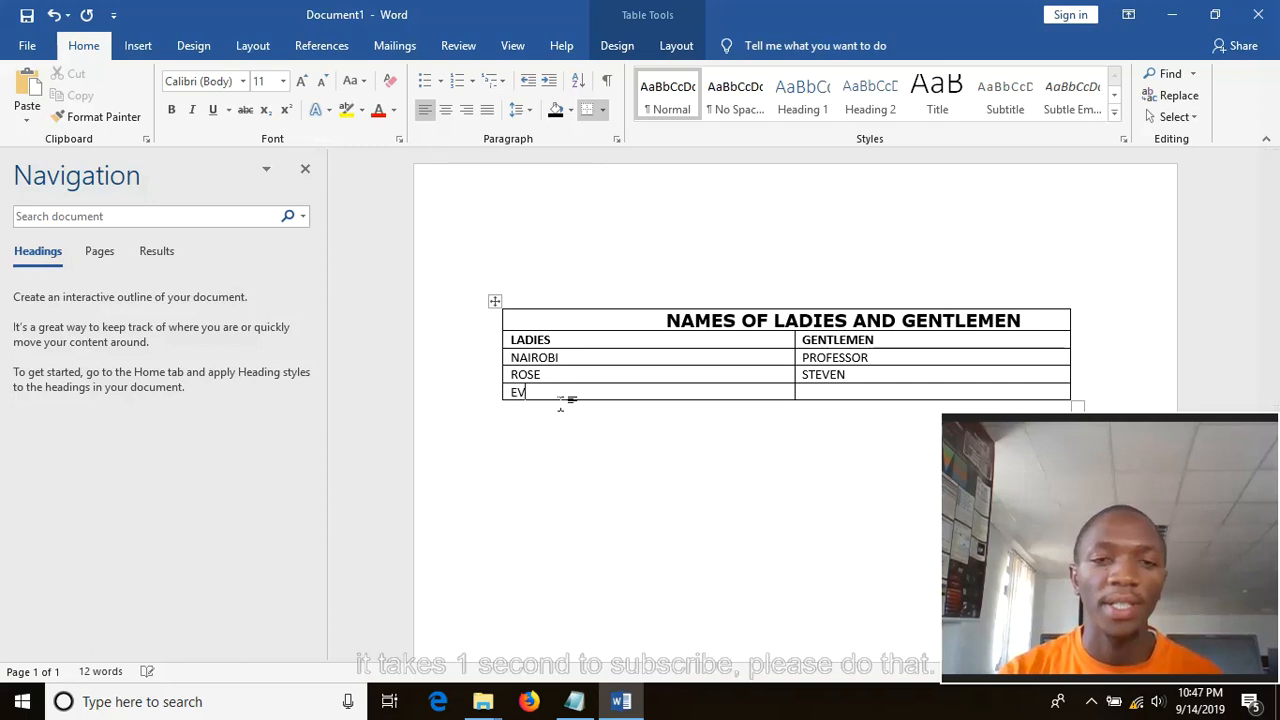
type("ERADA")
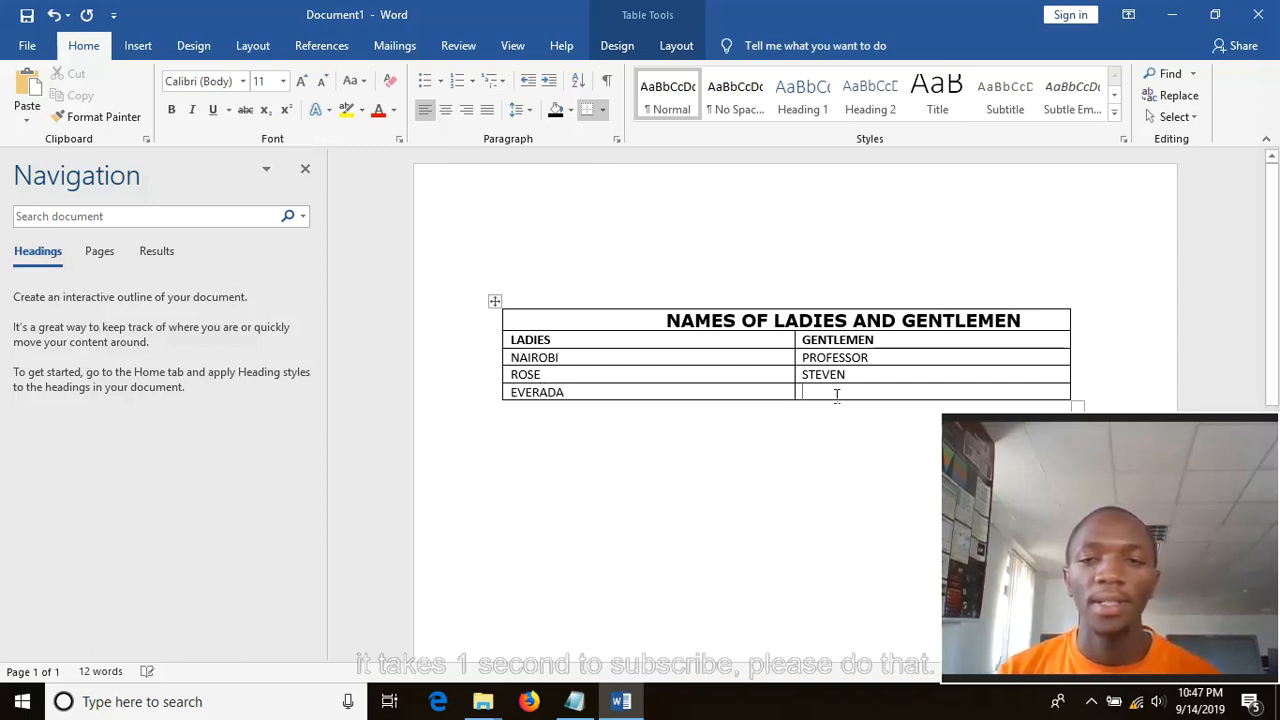
type("PASCAL")
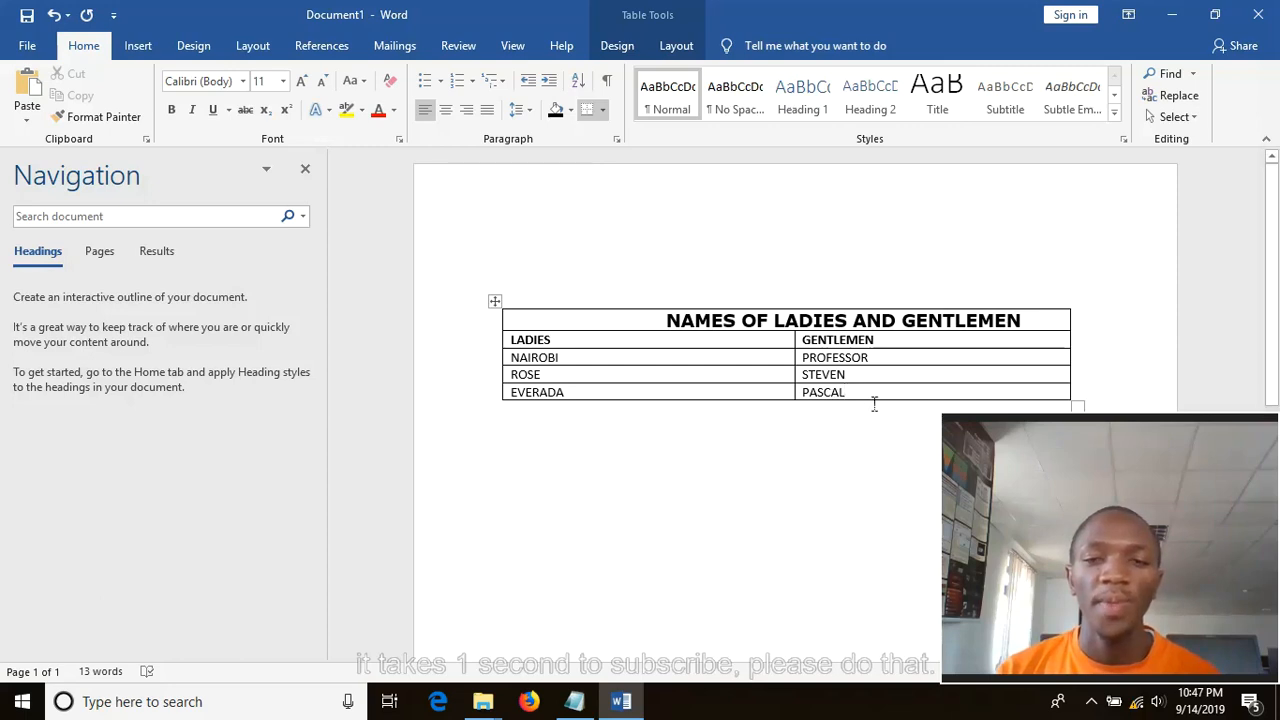
Shade all the rows beneath the heading row dark blue, from LADIES and GENTLEMEN to the last names
left_click_drag(845, 392, 666, 404)
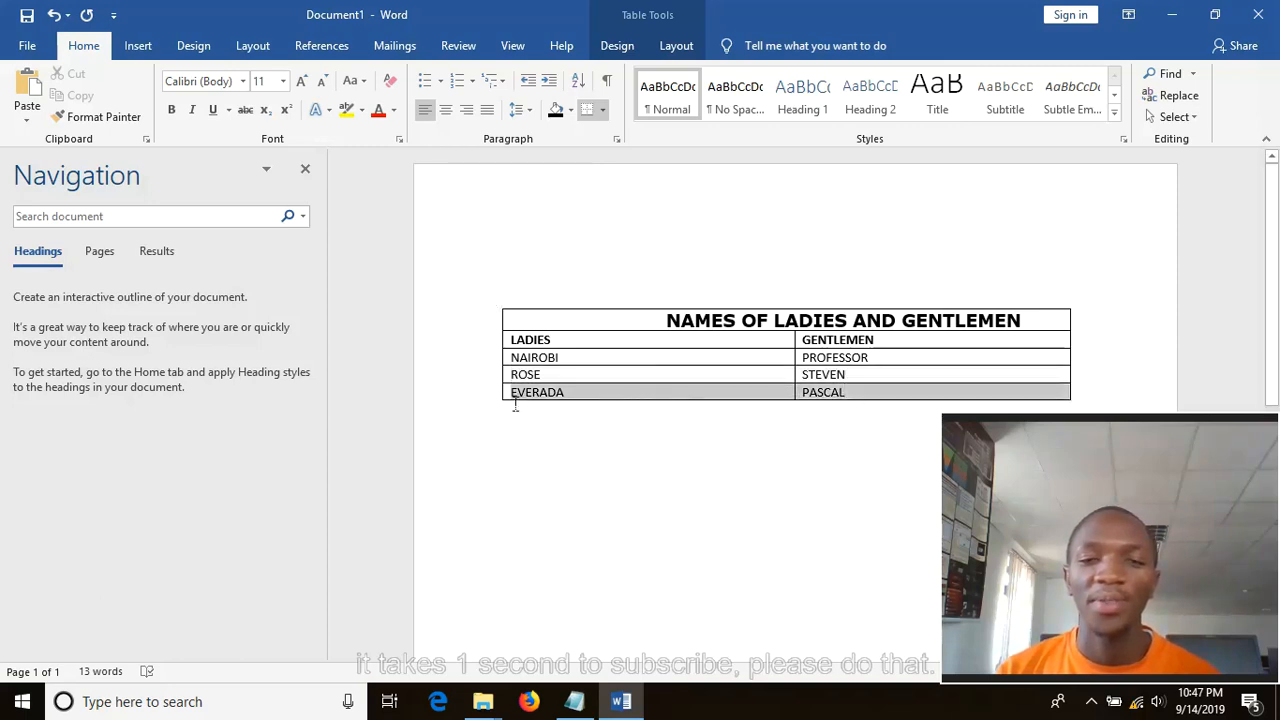
left_click(626, 466)
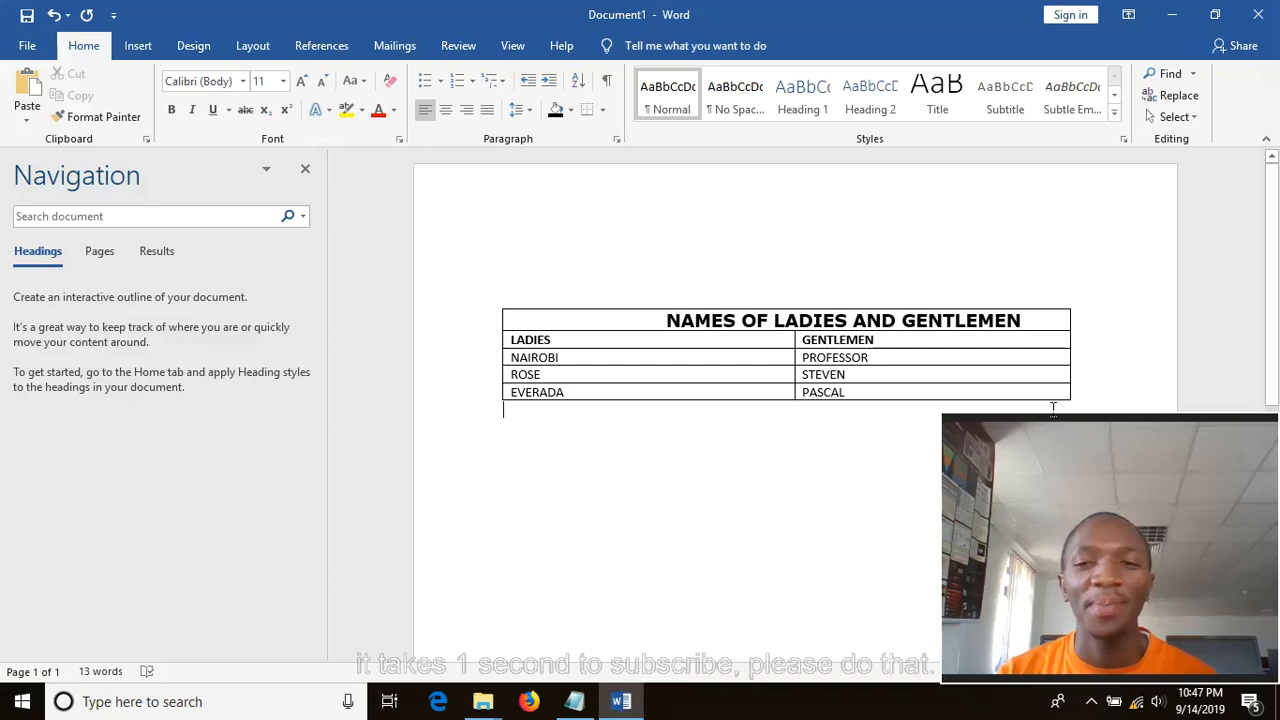
left_click_drag(1100, 398, 520, 344)
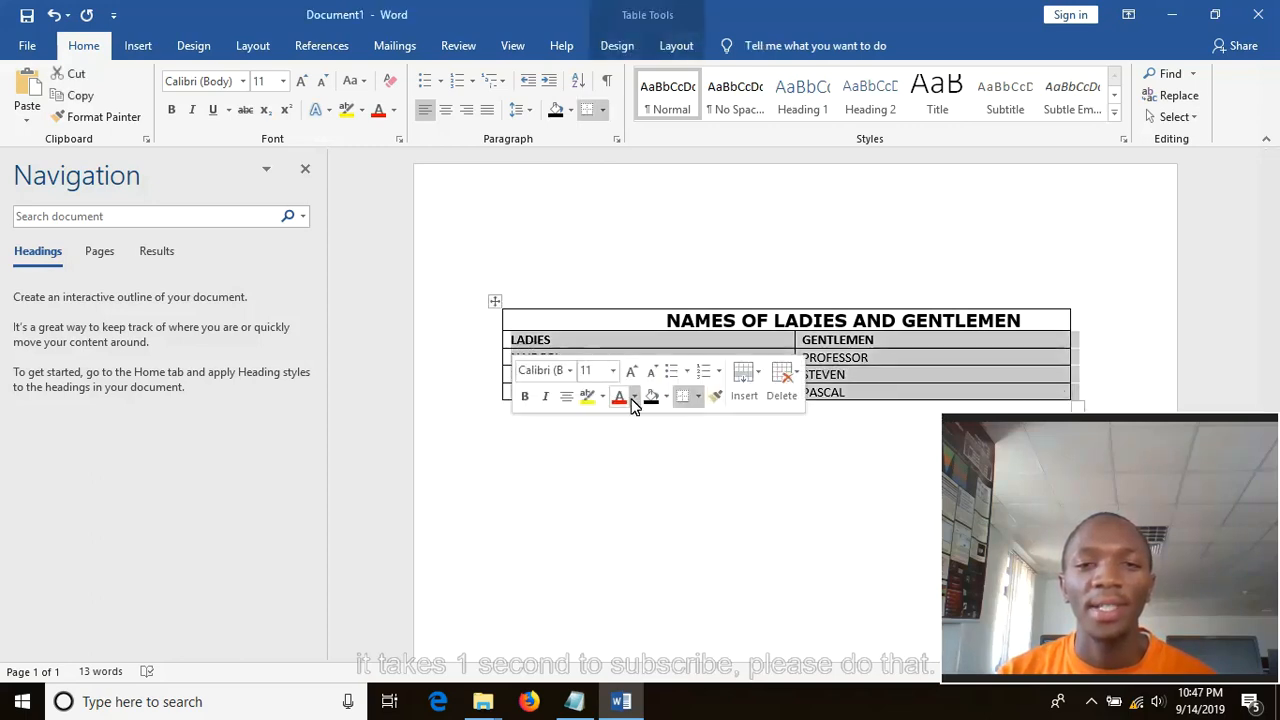
left_click(667, 399)
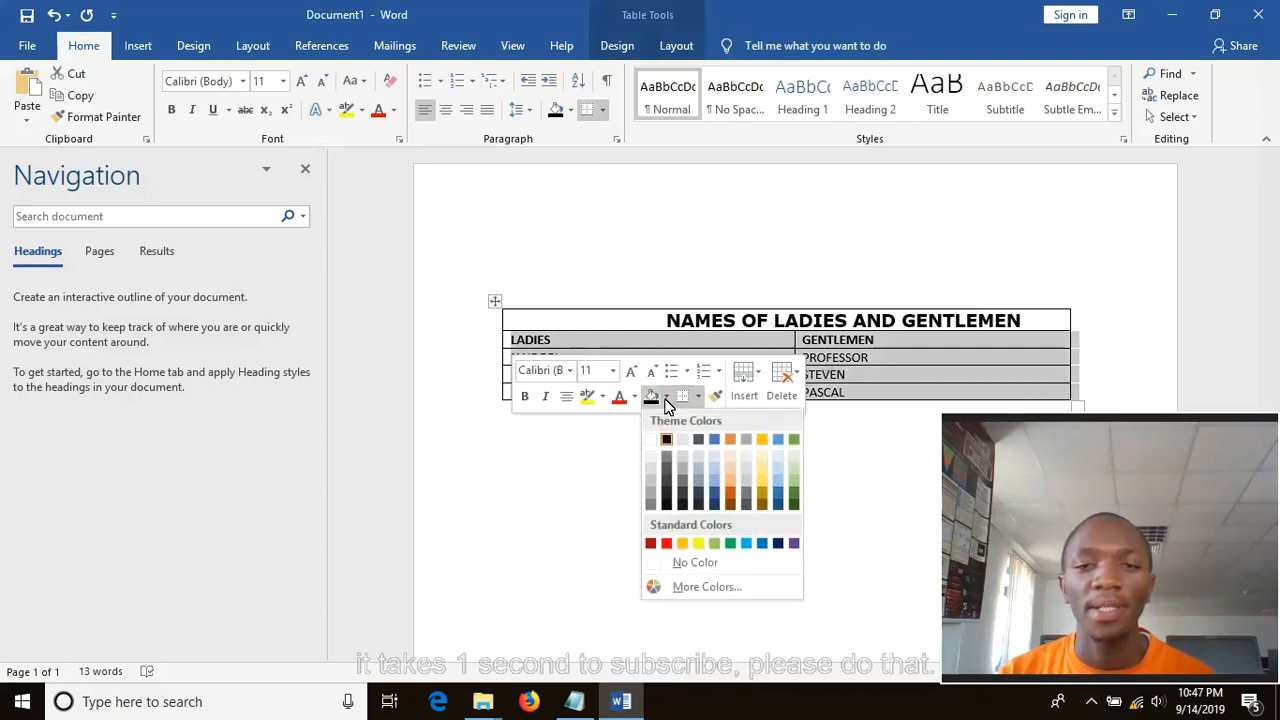
left_click(715, 493)
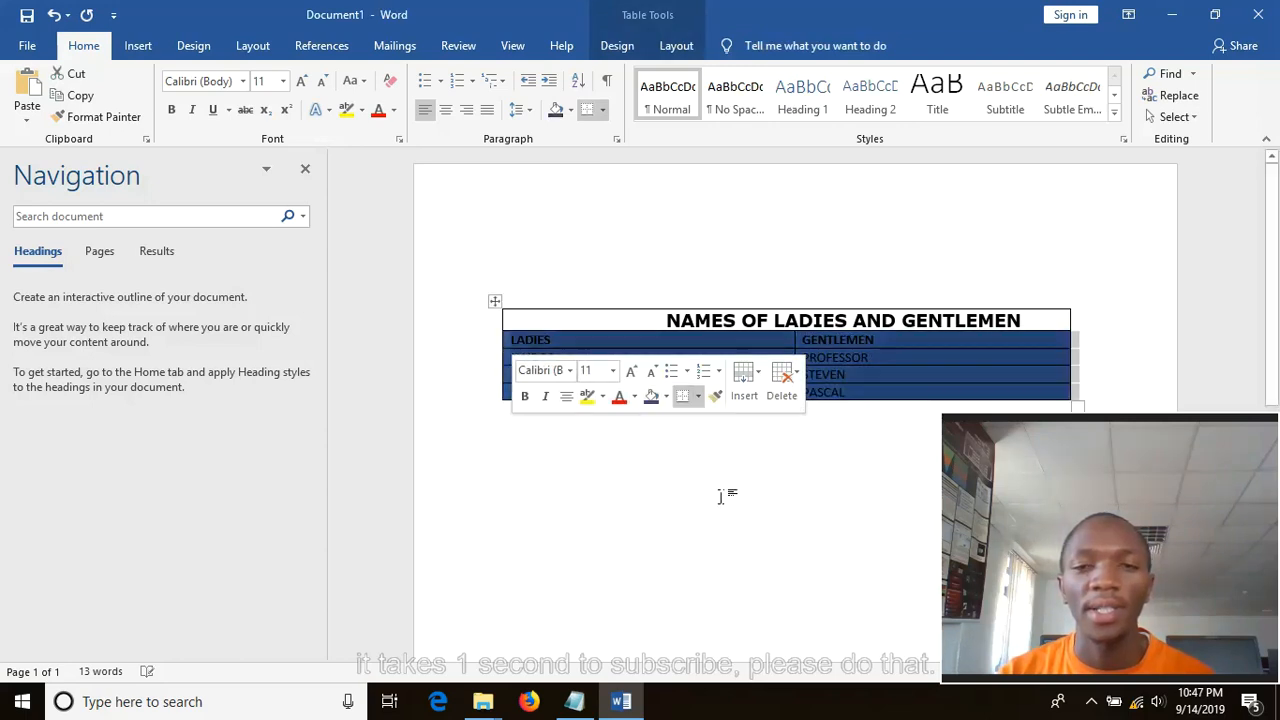
left_click(790, 528)
Shade the GENTLEMEN column green, from its column header down to the last name
left_click_drag(1102, 403, 814, 350)
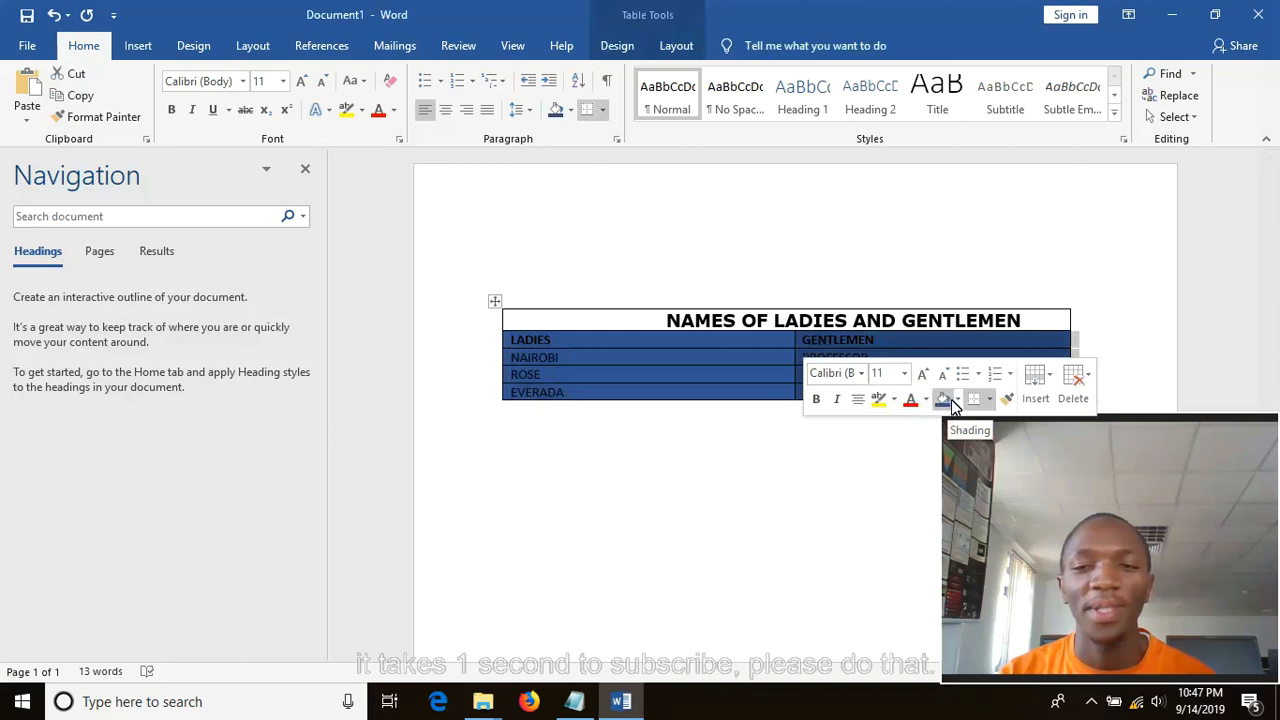
left_click(956, 400)
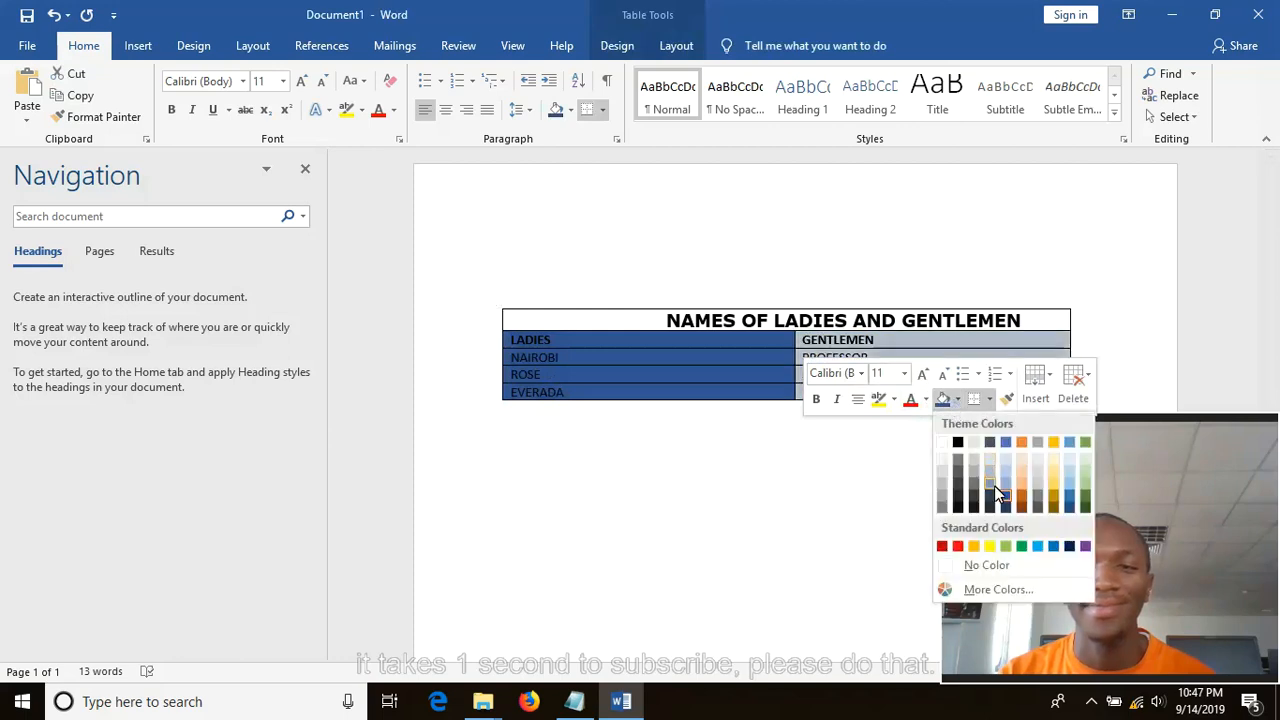
left_click(1021, 547)
left_click(890, 440)
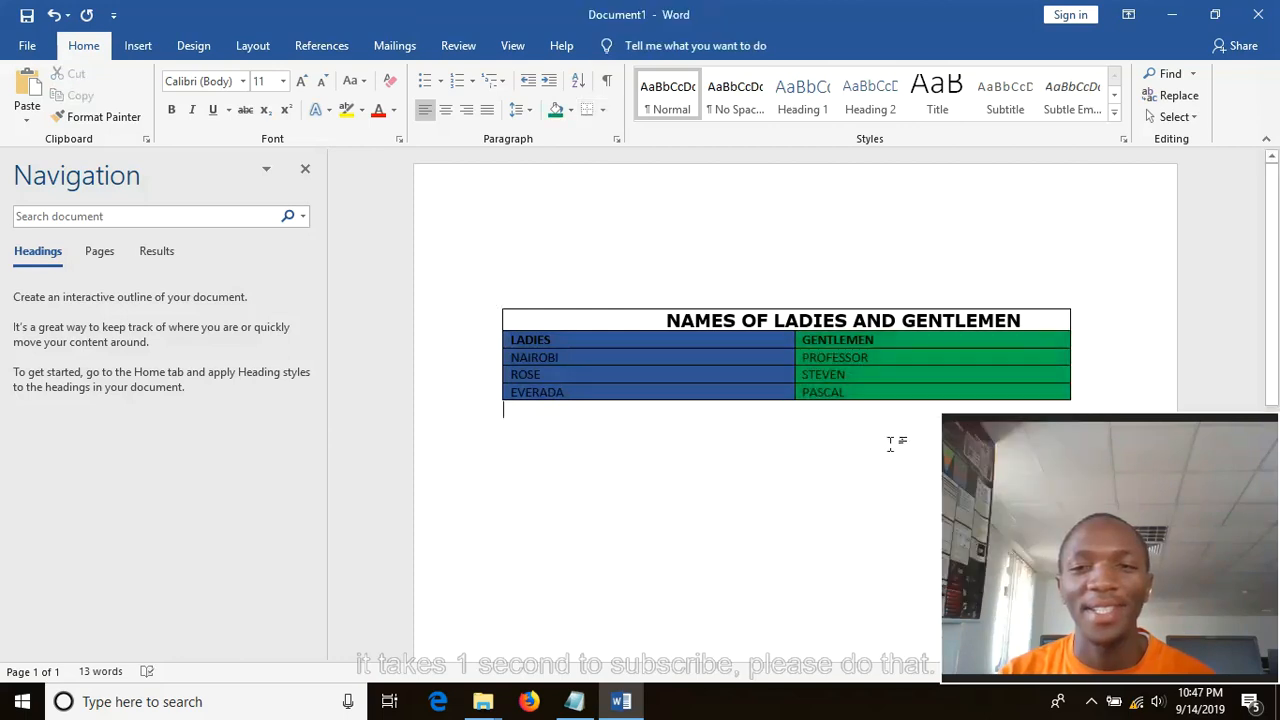
Shade the NAMES OF LADIES AND GENTLEMEN heading row dark orange
left_click_drag(1104, 328, 525, 321)
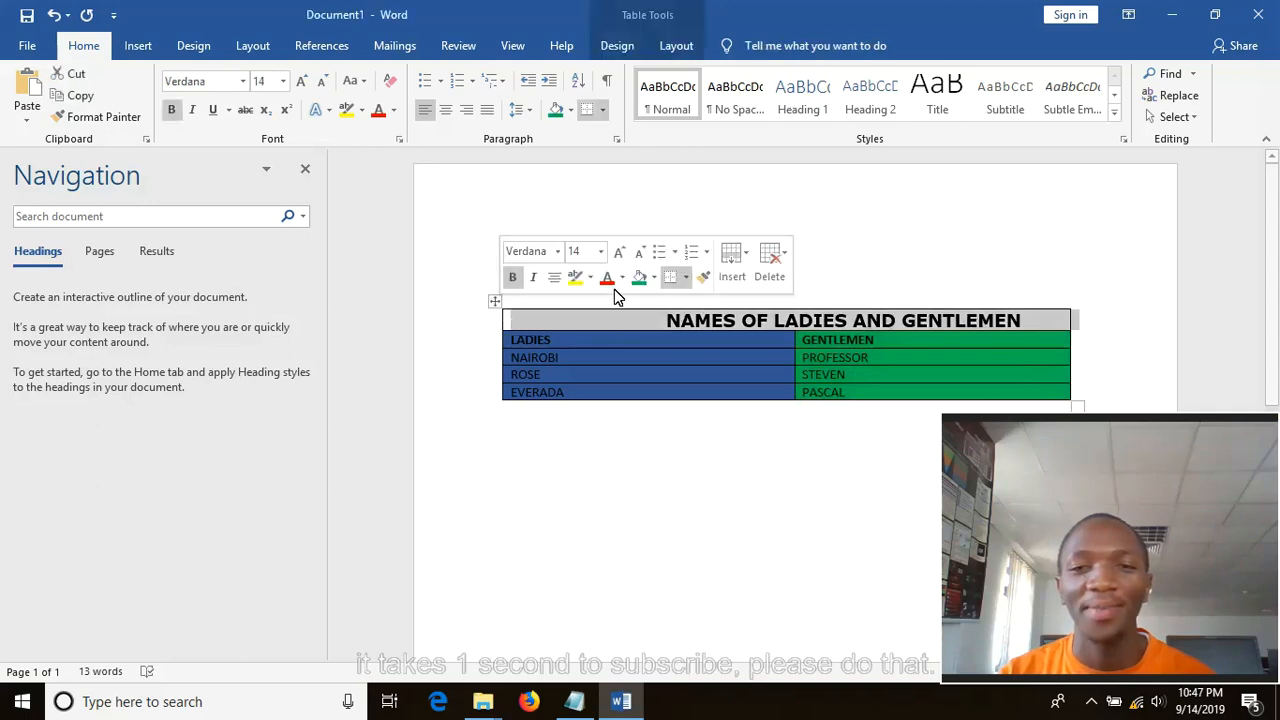
left_click(652, 278)
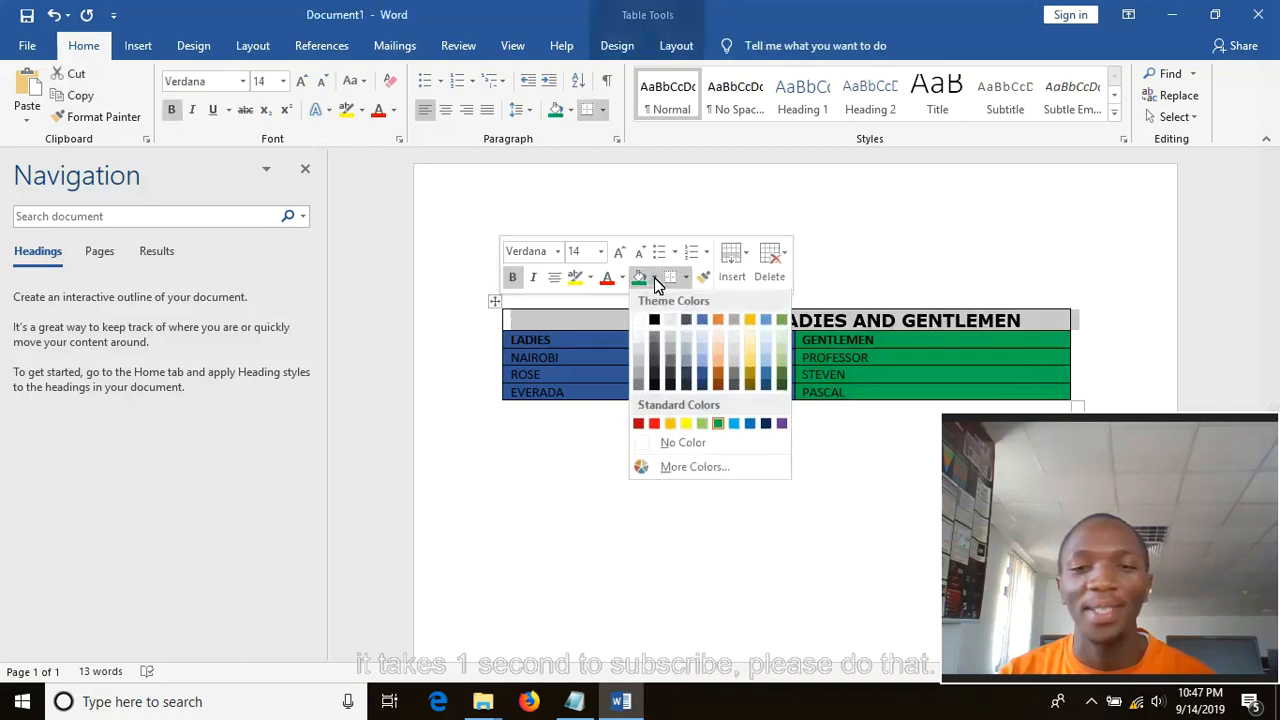
left_click(719, 376)
left_click(750, 481)
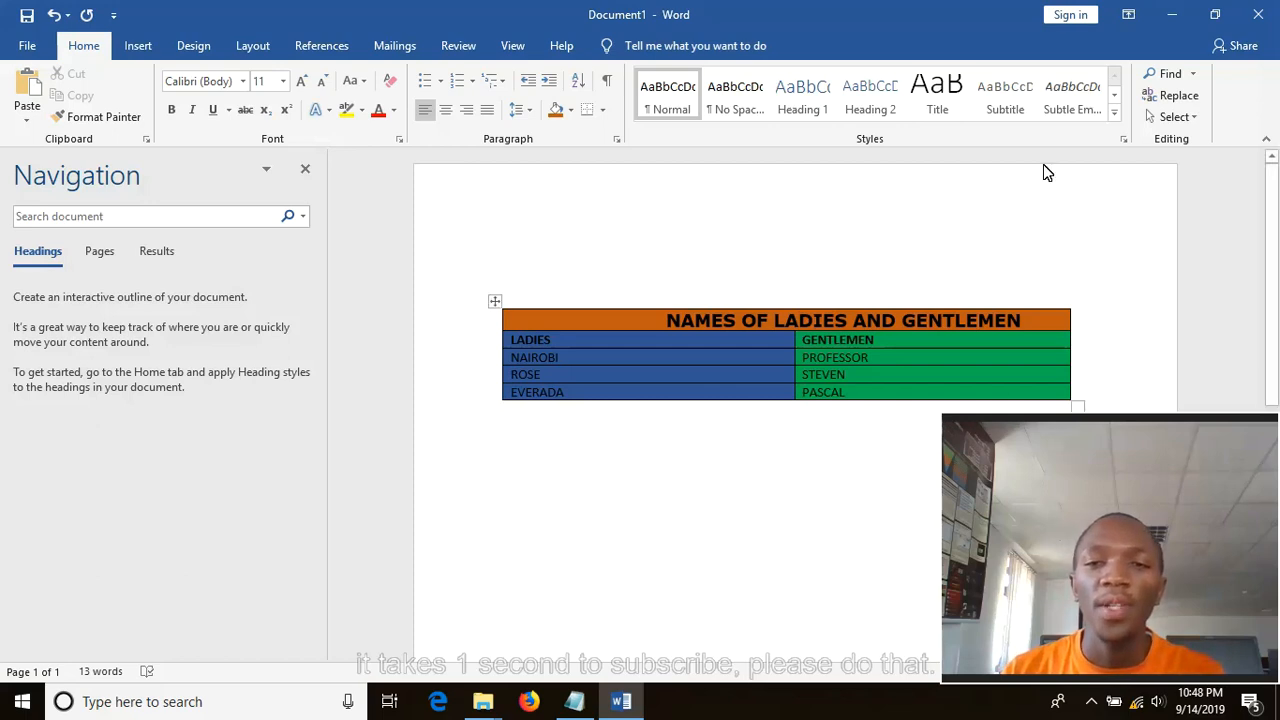
Select the GENTLEMEN cells and insert two new columns to the right of them
left_click_drag(1097, 403, 838, 340)
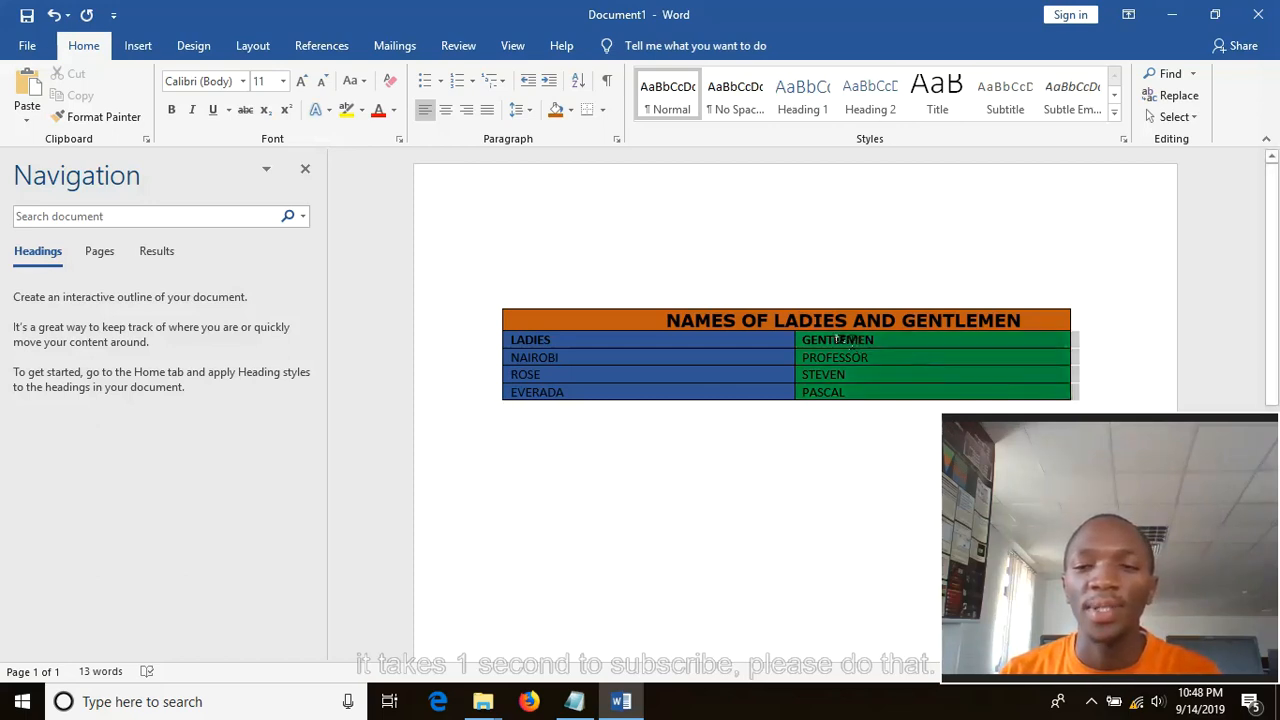
left_click(1065, 377)
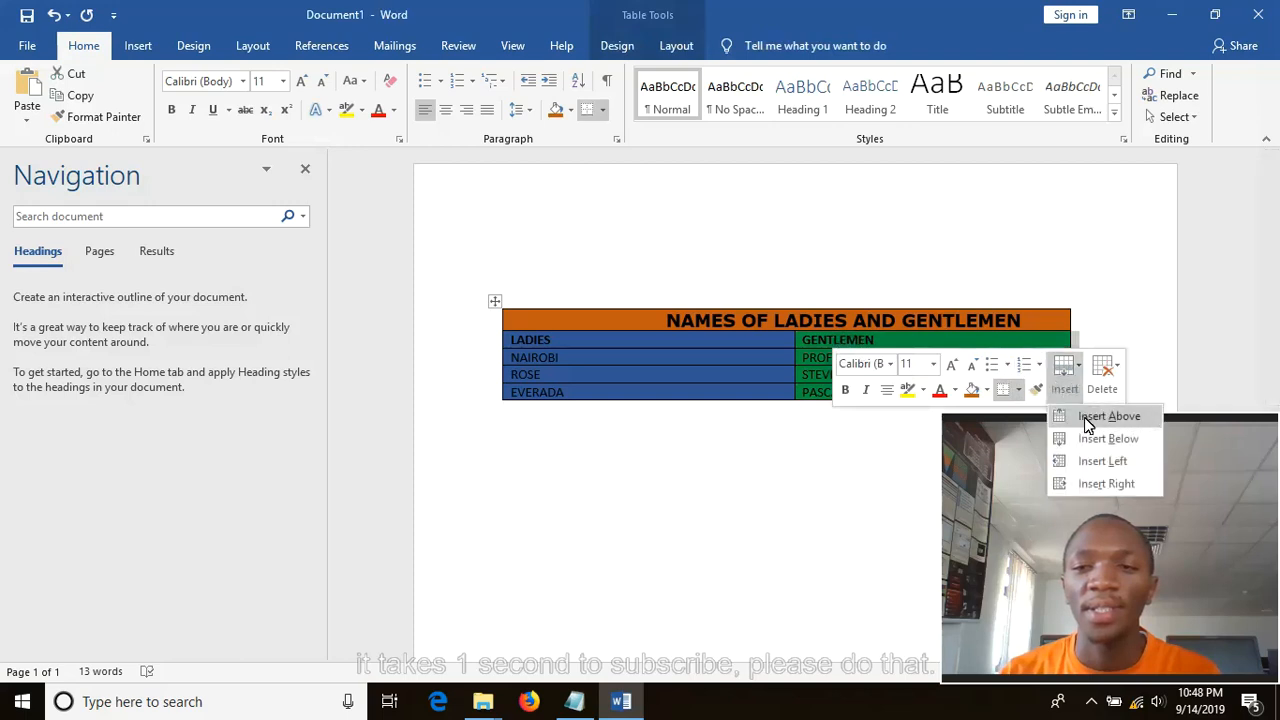
left_click(1108, 484)
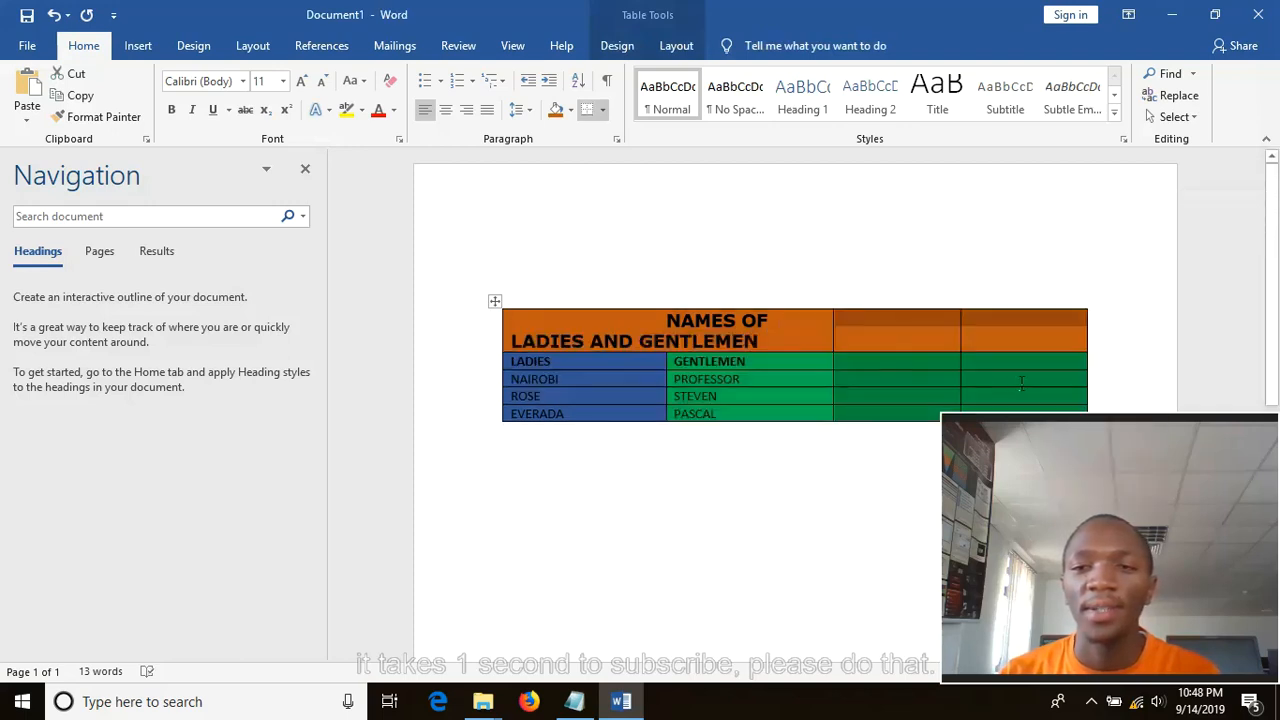
left_click(704, 426)
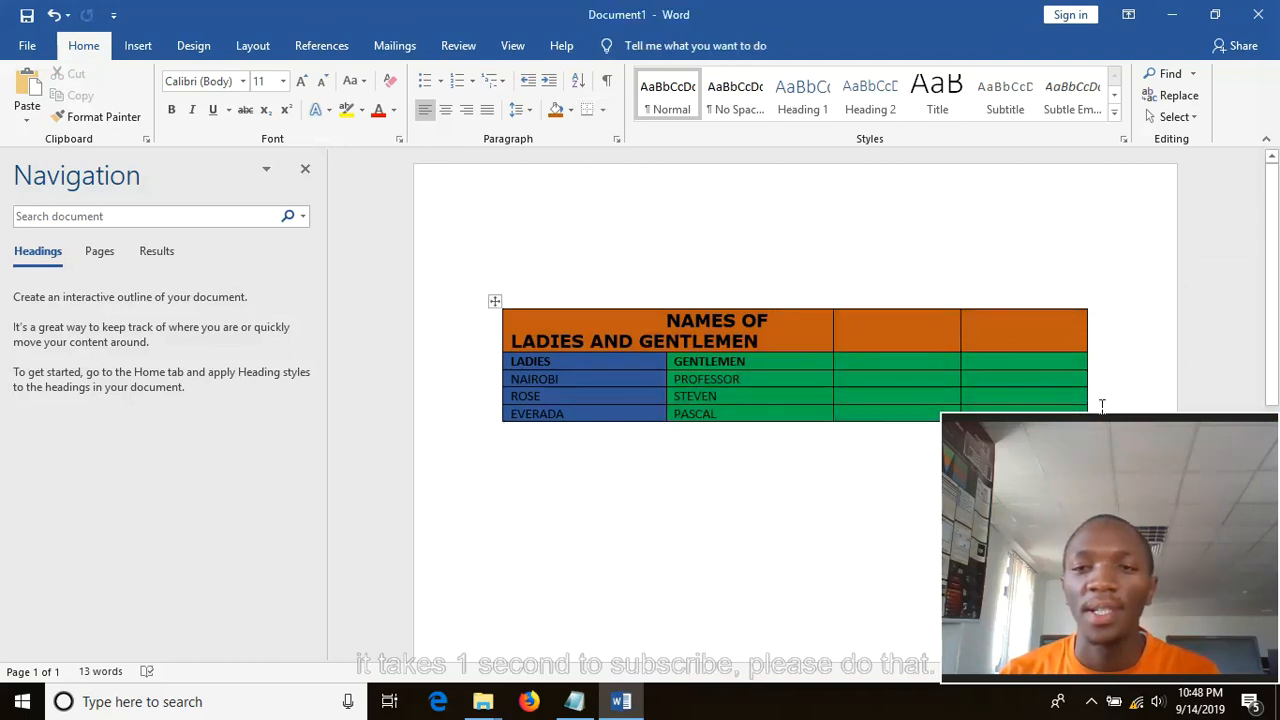
Select all the table's rows and insert five new columns to the left of the LADIES column
left_click_drag(1102, 405, 490, 325)
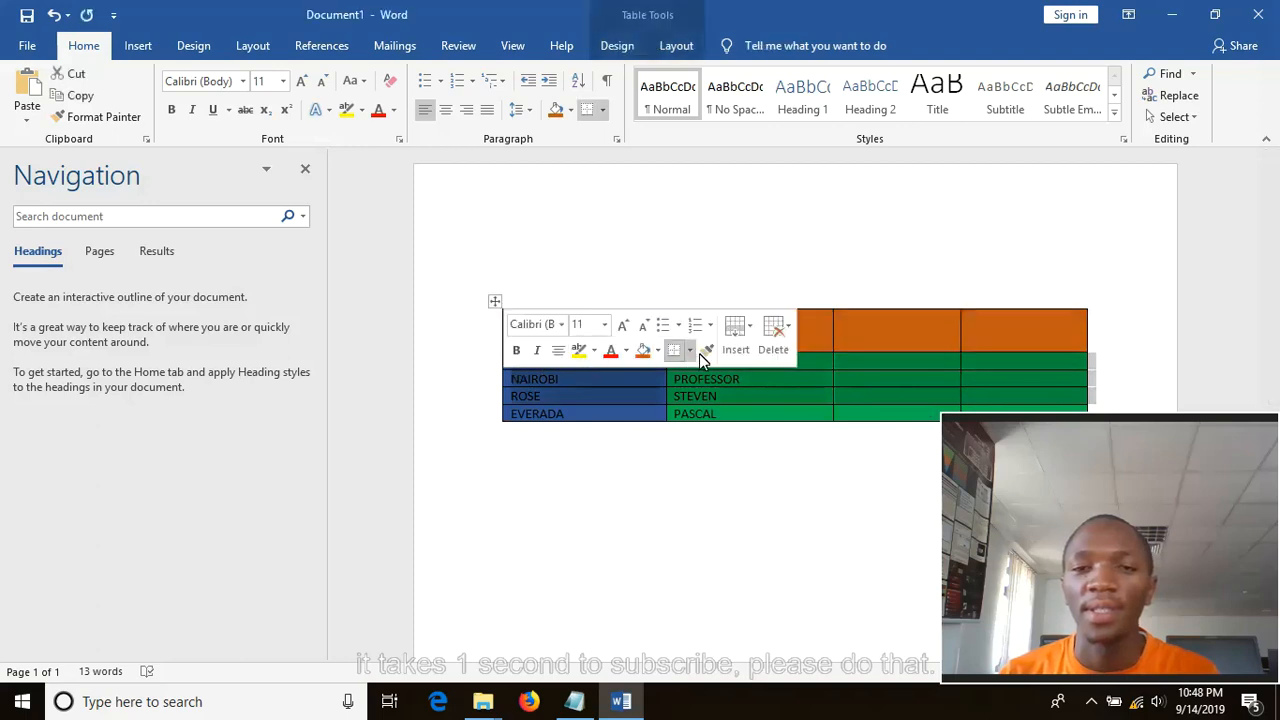
left_click(748, 349)
left_click(775, 420)
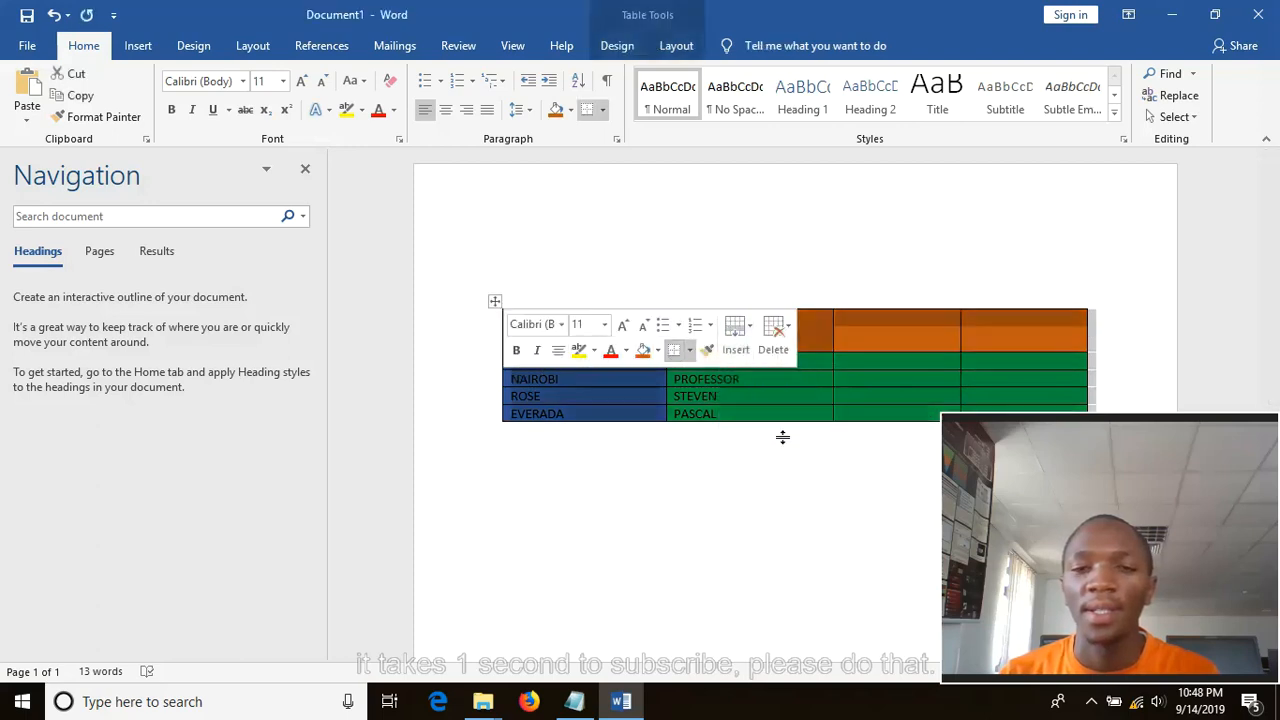
left_click(770, 480)
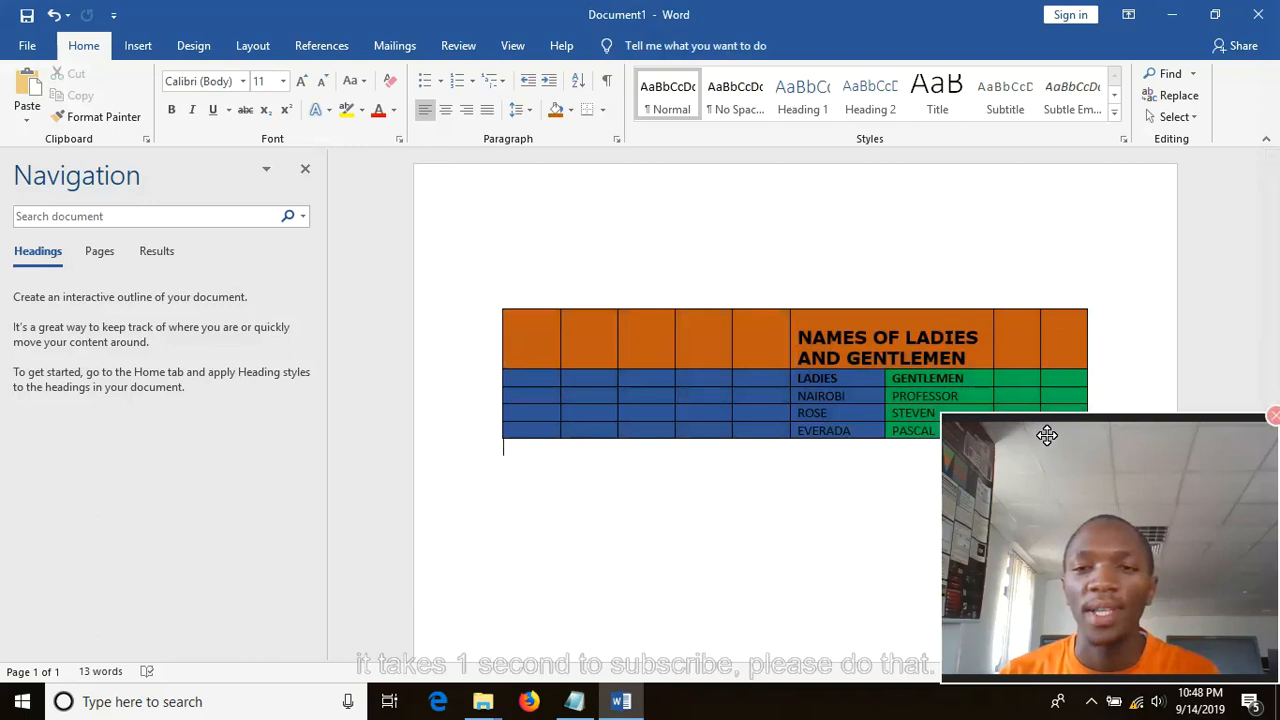
Minimize the document window to show the desktop
left_click_drag(1043, 428, 1034, 472)
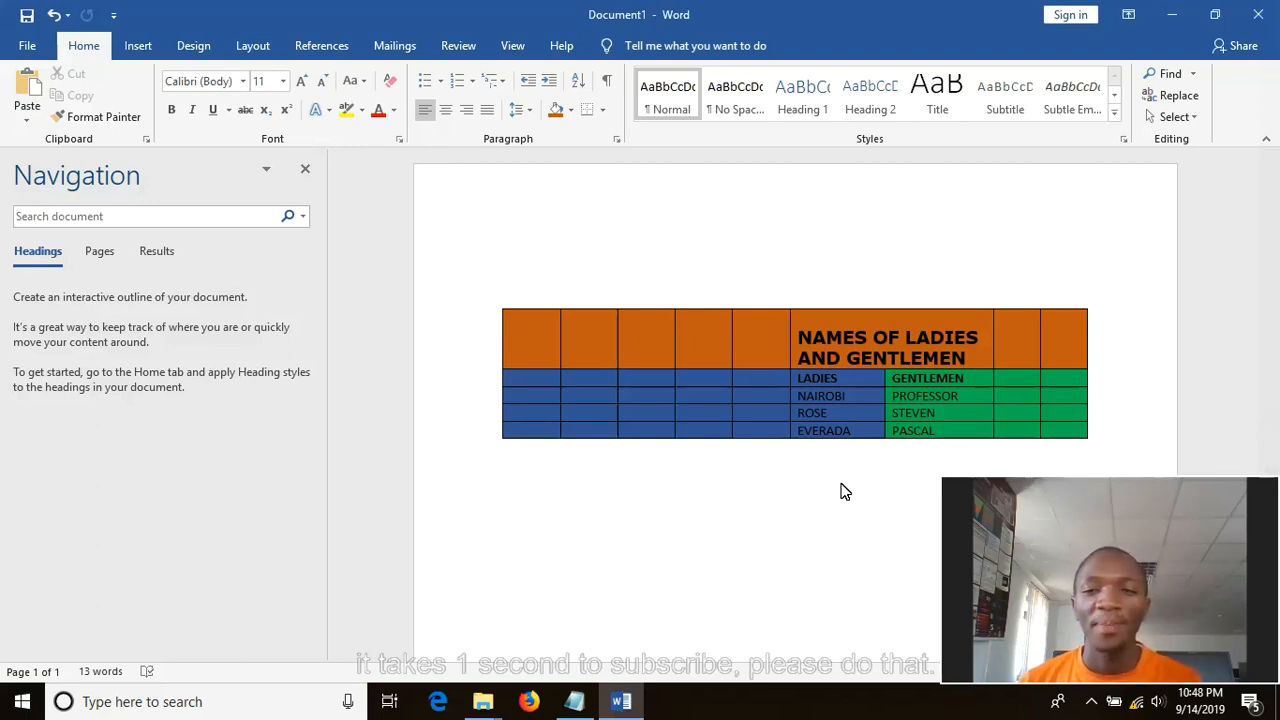
left_click(1175, 16)
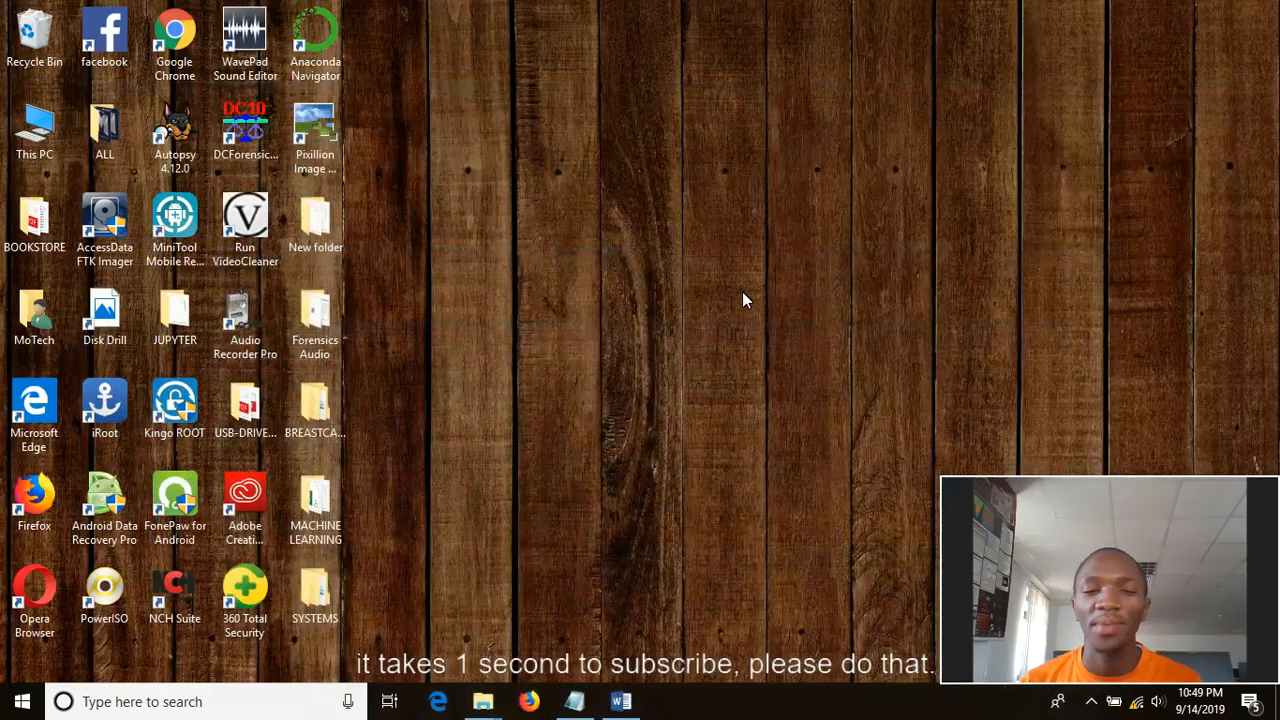